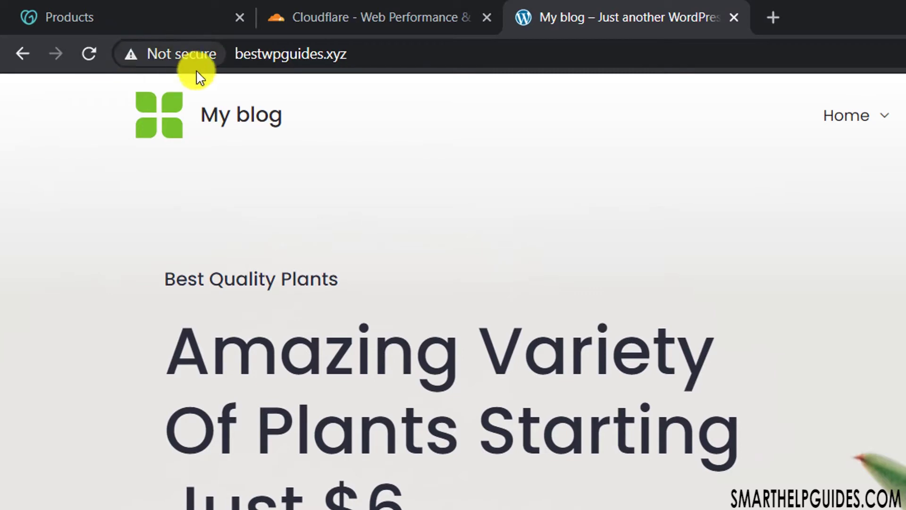
Step: Check the site's connection security details, then bring up the Cloudflare login form
click(173, 53)
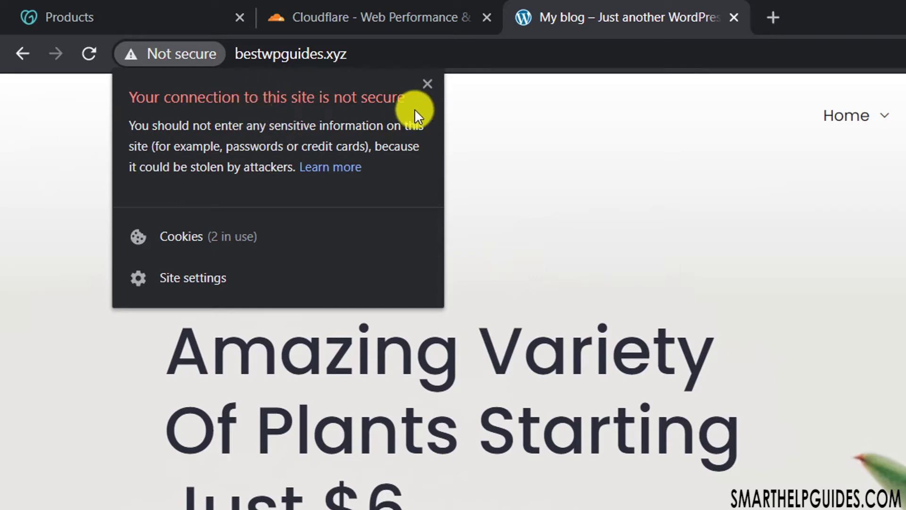
click(426, 84)
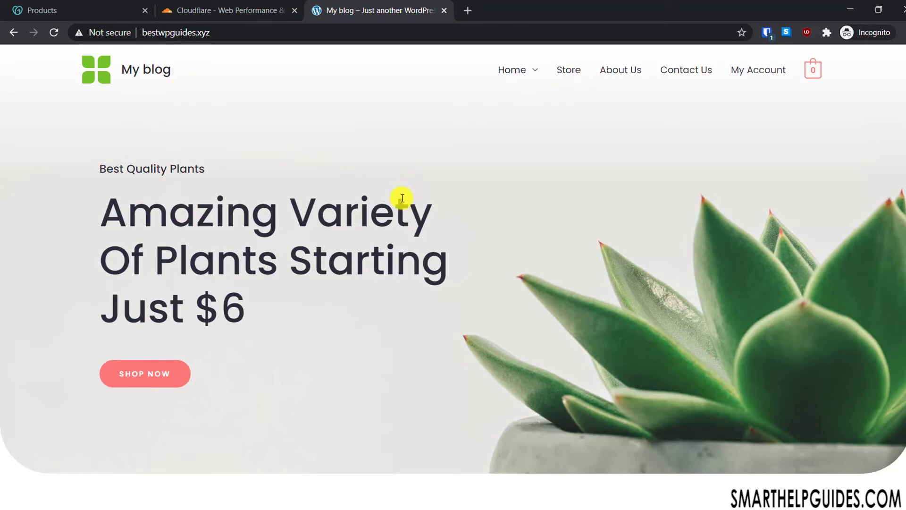
click(179, 10)
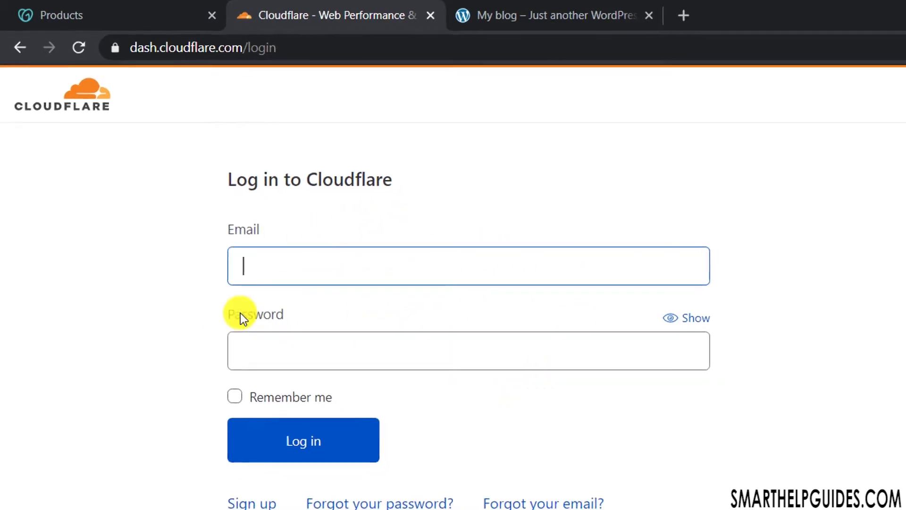
click(242, 503)
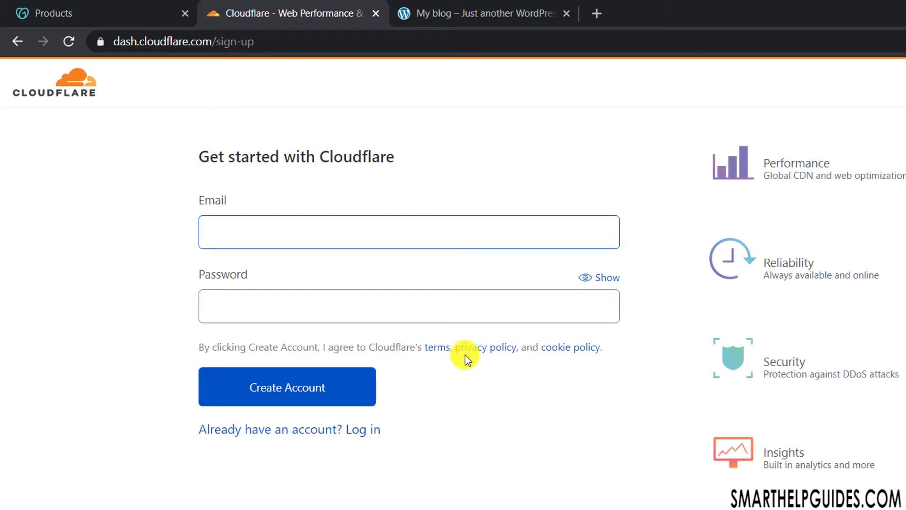
click(353, 431)
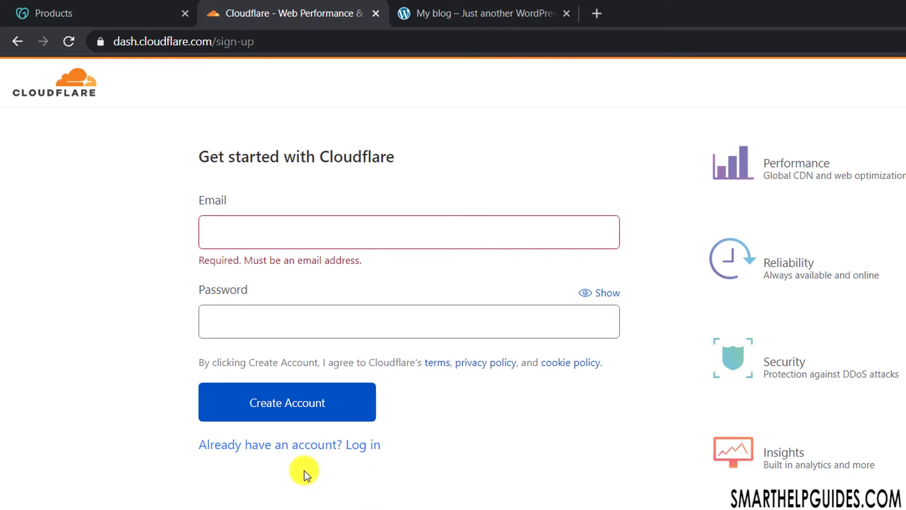
click(326, 446)
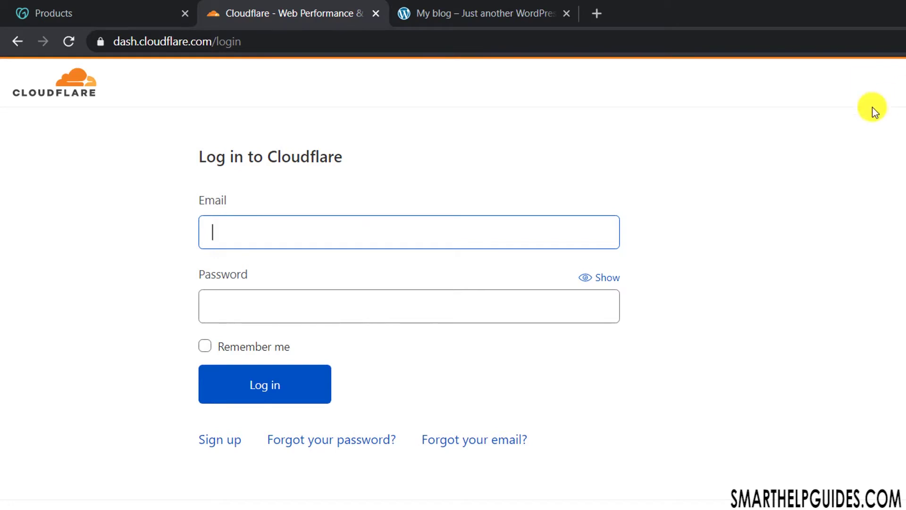
Step: Log in to Cloudflare with the saved credentials and Remember me ticked
click(792, 144)
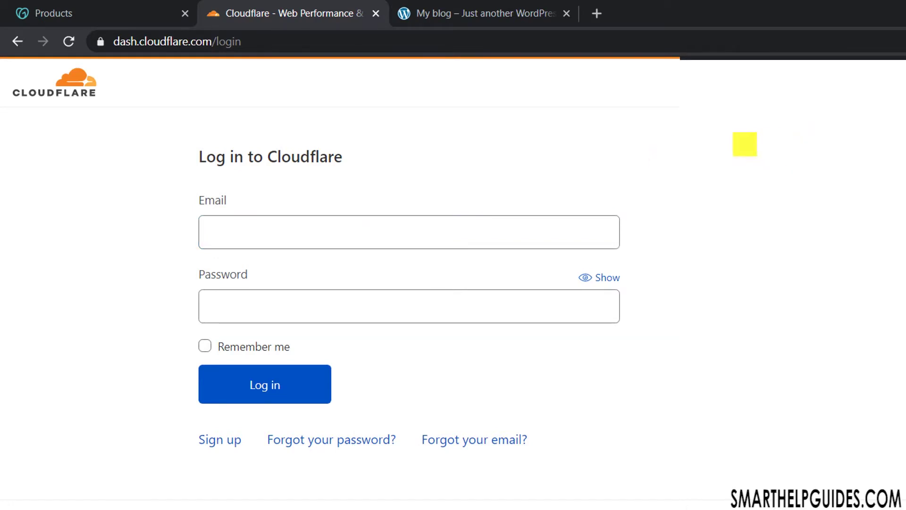
click(239, 348)
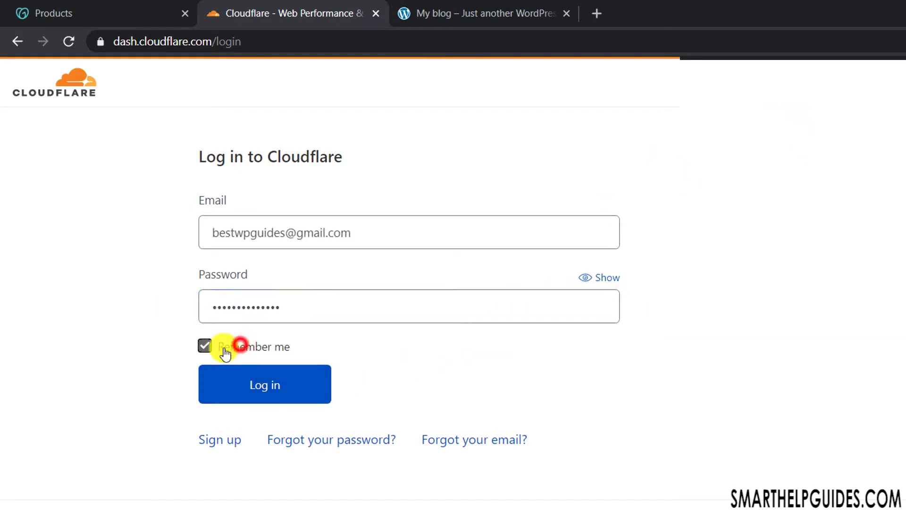
click(276, 389)
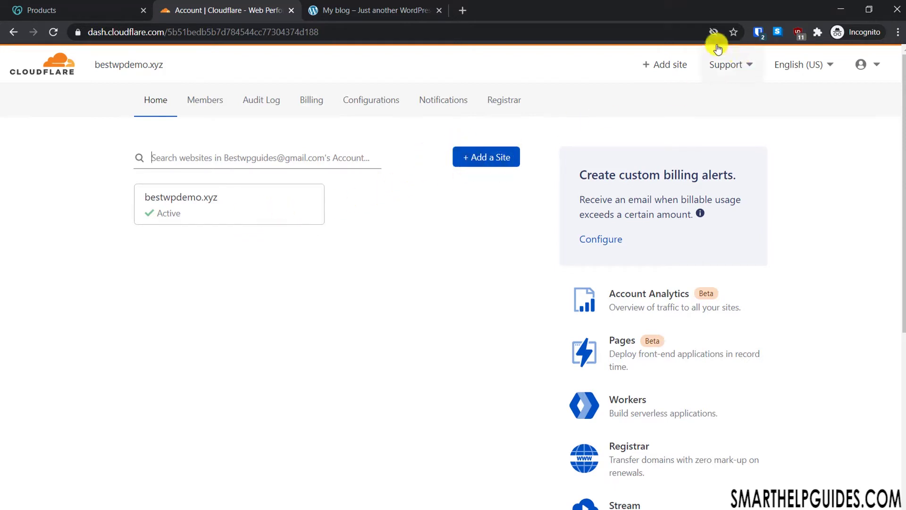
Step: Start adding a site and paste the blog's web address into the site field
click(659, 70)
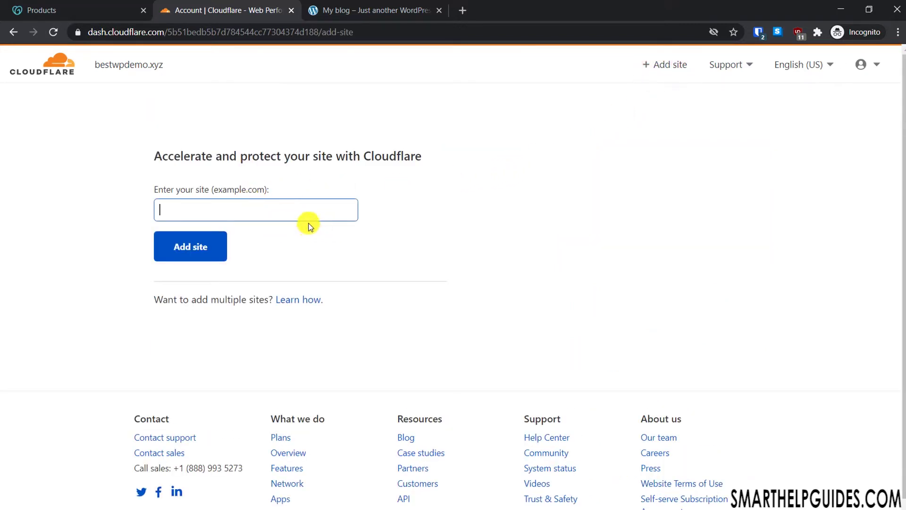
click(347, 10)
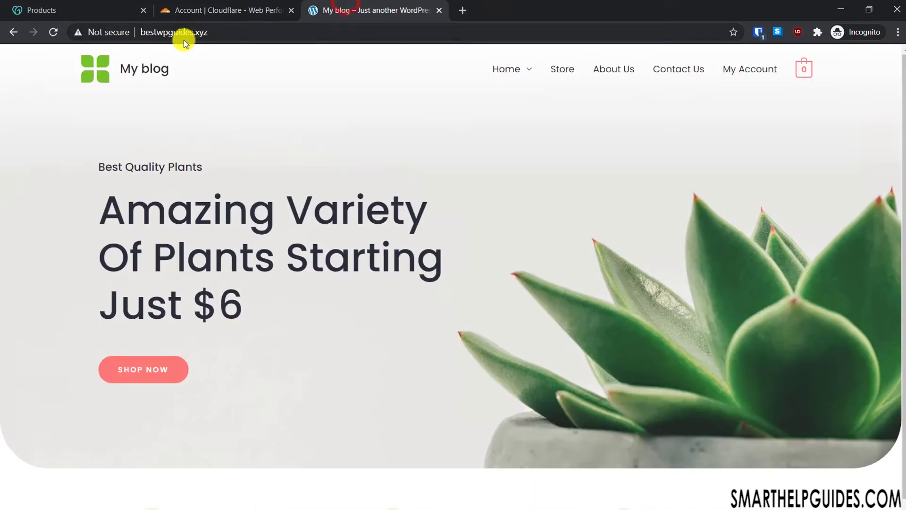
click(215, 34)
right_click(154, 33)
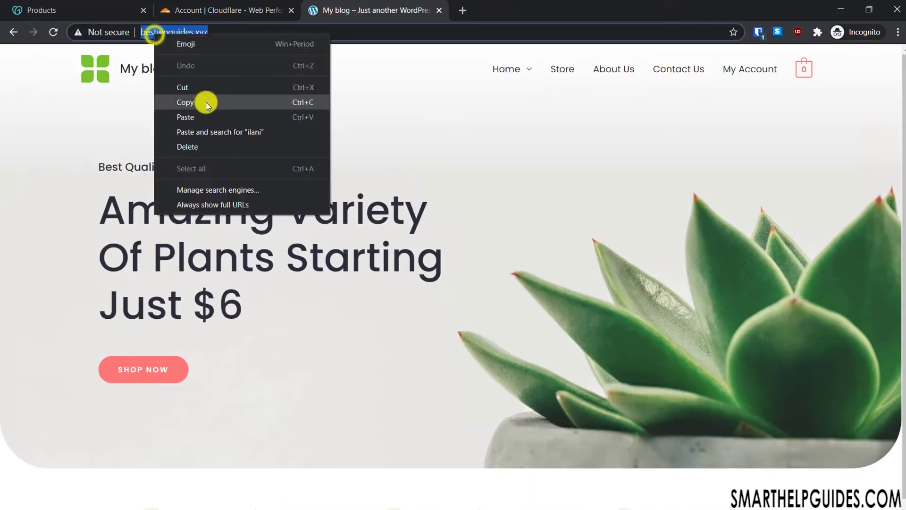
click(205, 102)
key(ctrl+shift+Tab)
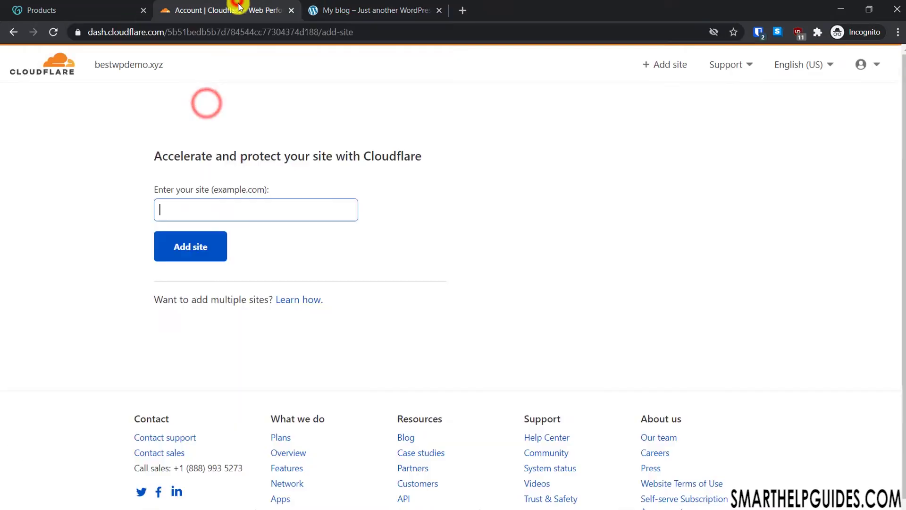
right_click(293, 203)
click(367, 296)
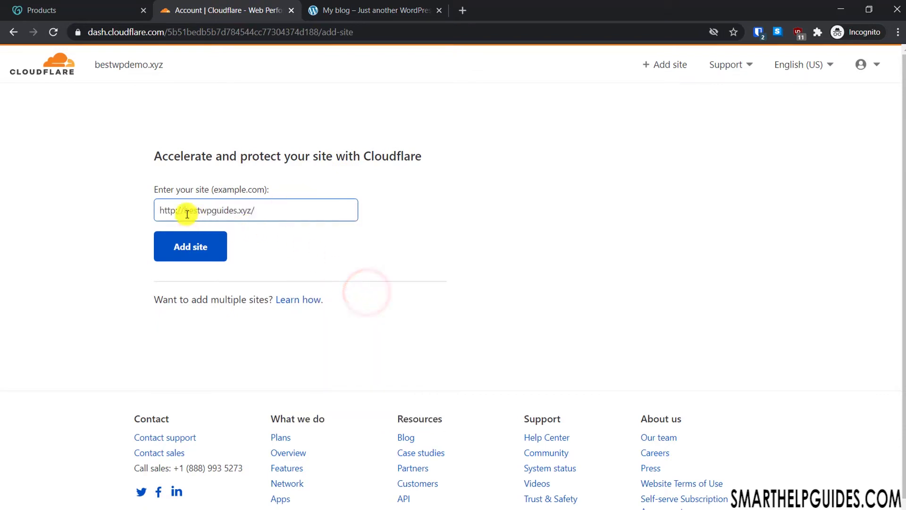
drag(185, 211, 161, 208)
key(BackSpace)
click(287, 206)
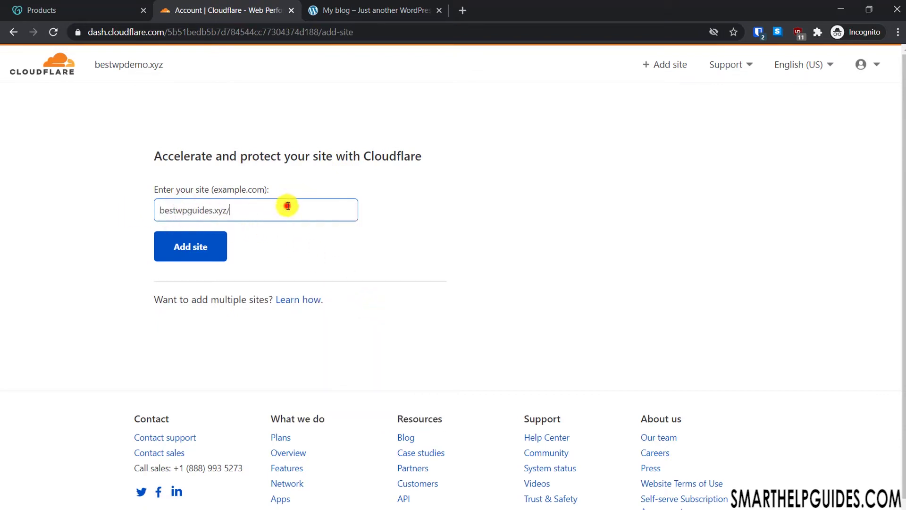
key(BackSpace)
click(198, 250)
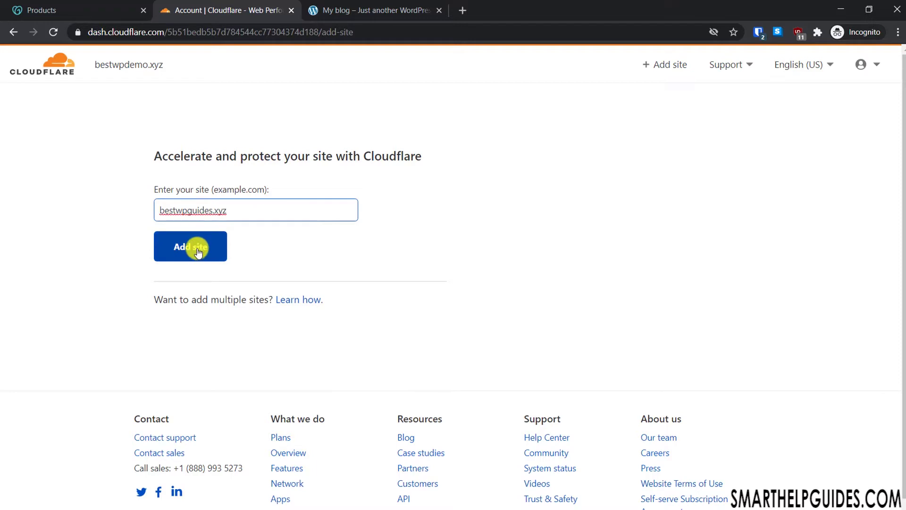
Step: Submit bestwpguides.xyz and choose the Free $0 plan
click(198, 252)
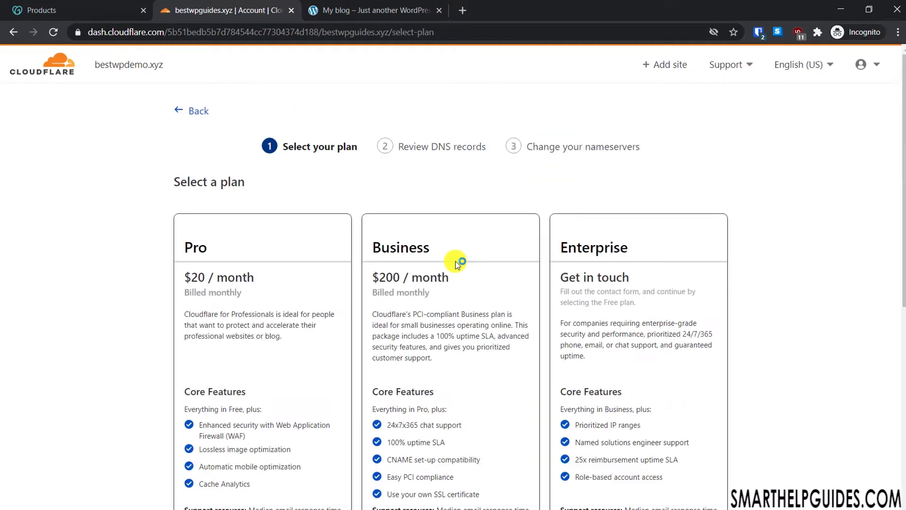
scroll(370, 318, down, 1)
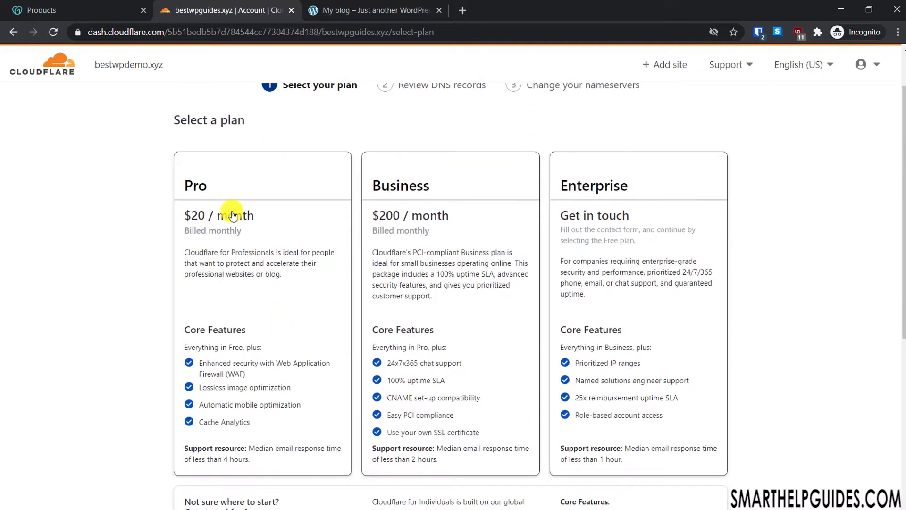
scroll(687, 262, down, 2)
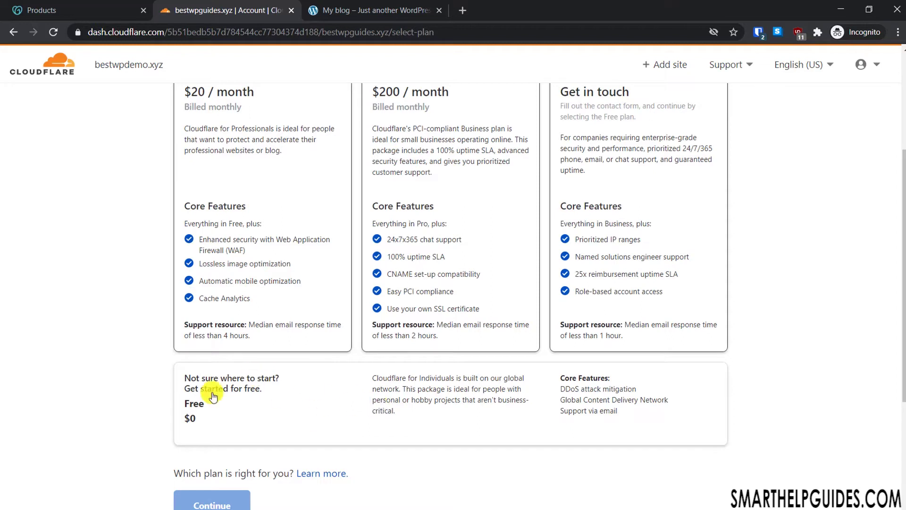
click(295, 403)
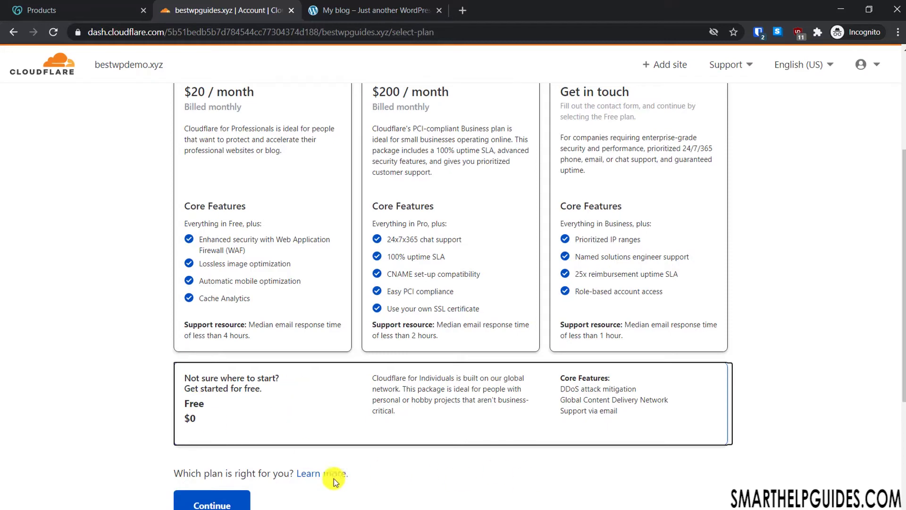
scroll(217, 472, down, 1)
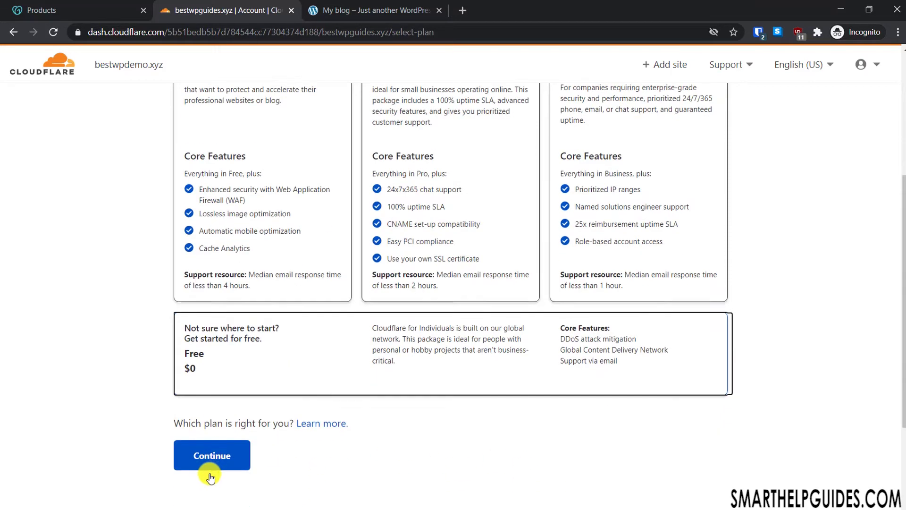
scroll(210, 478, up, 1)
click(221, 502)
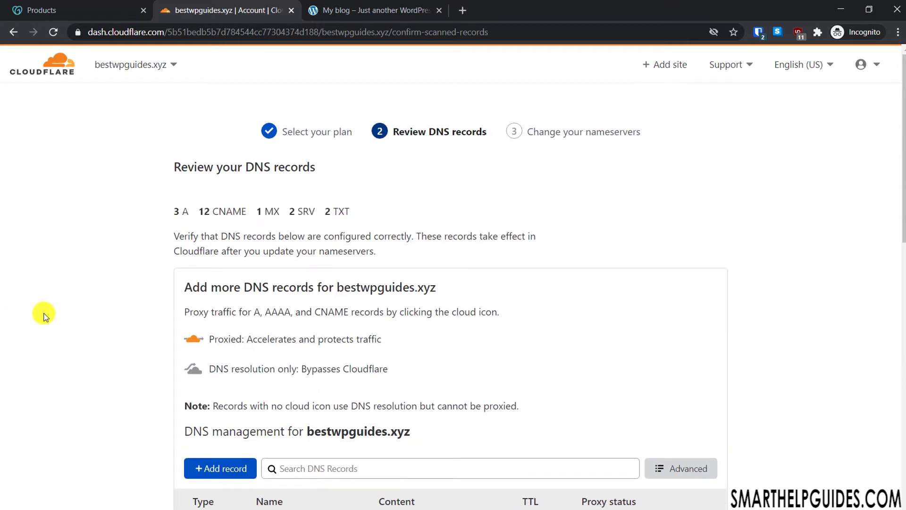
Step: Review the scanned DNS records (3 A, 12 CNAME, 1 MX, 2 SRV, 2 TXT) and continue
scroll(43, 315, down, 3)
scroll(44, 315, down, 6)
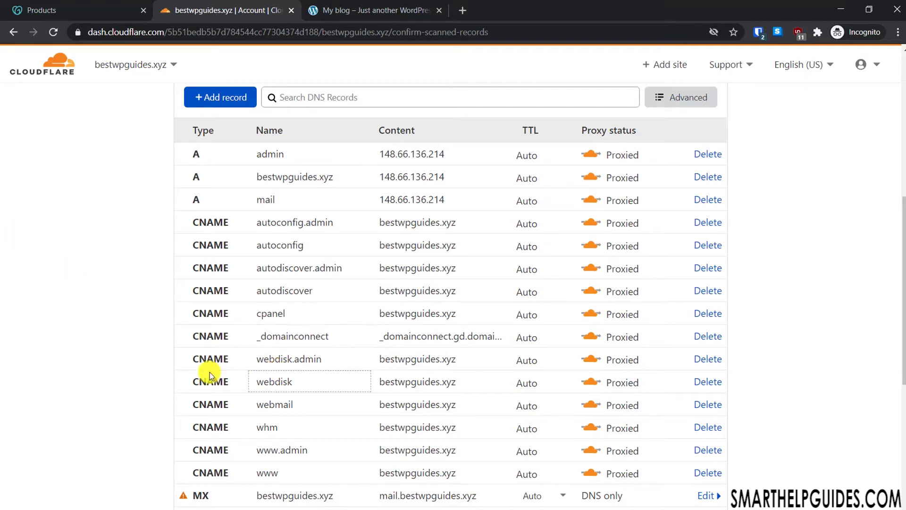
scroll(77, 367, down, 1)
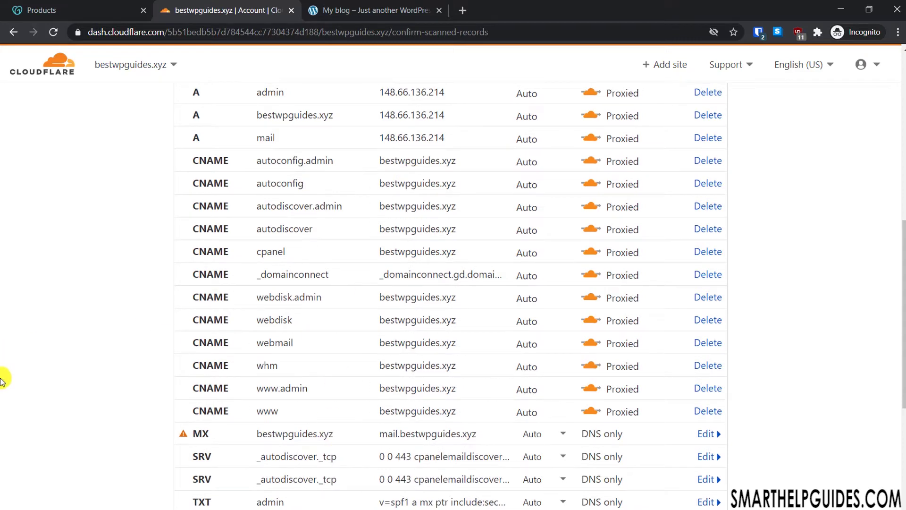
scroll(2, 380, down, 2)
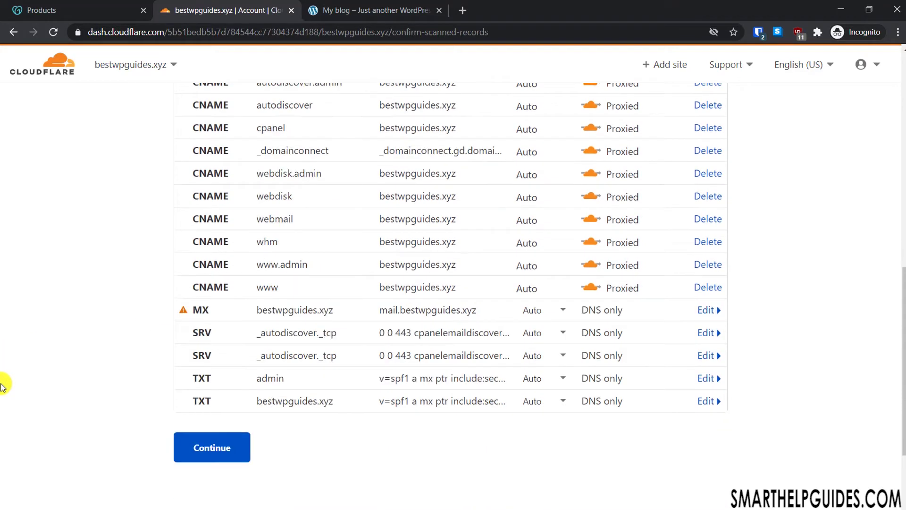
click(224, 446)
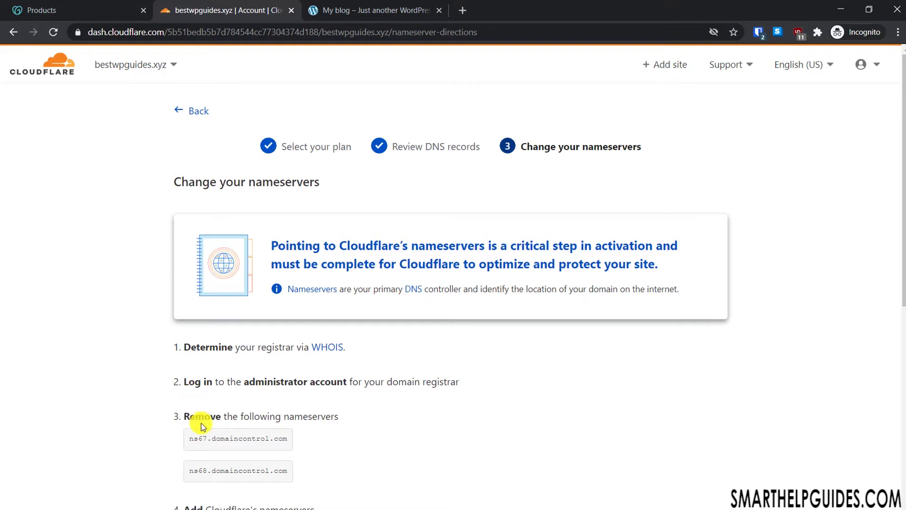
Step: Copy adam.ns.cloudflare.com and switch to the GoDaddy My Products page
scroll(244, 334, down, 1)
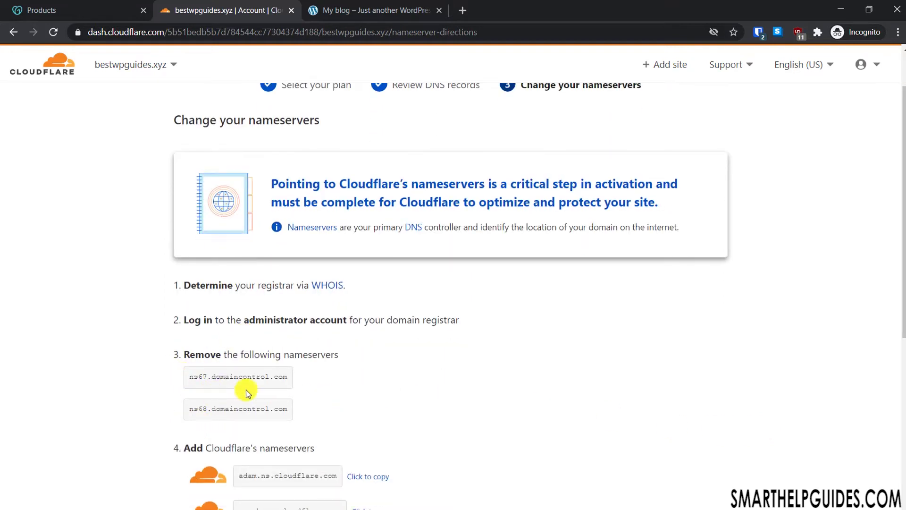
scroll(486, 427, down, 1)
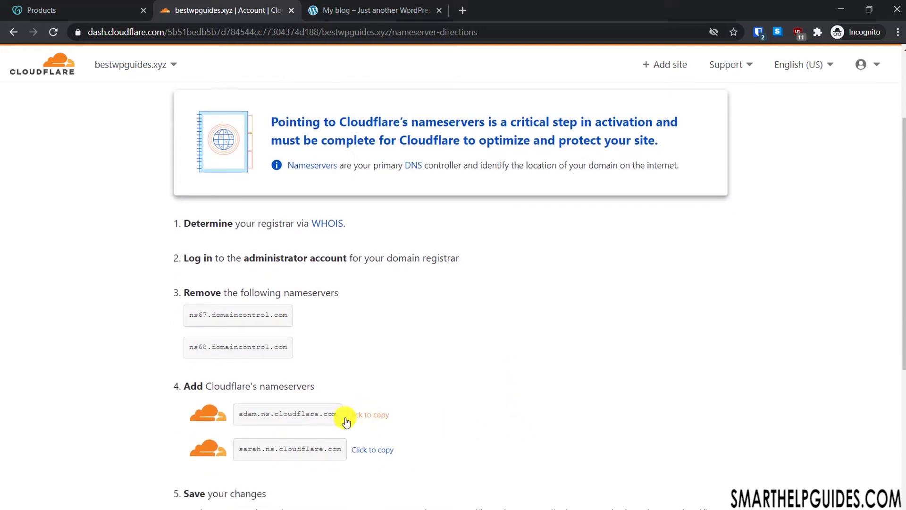
click(354, 415)
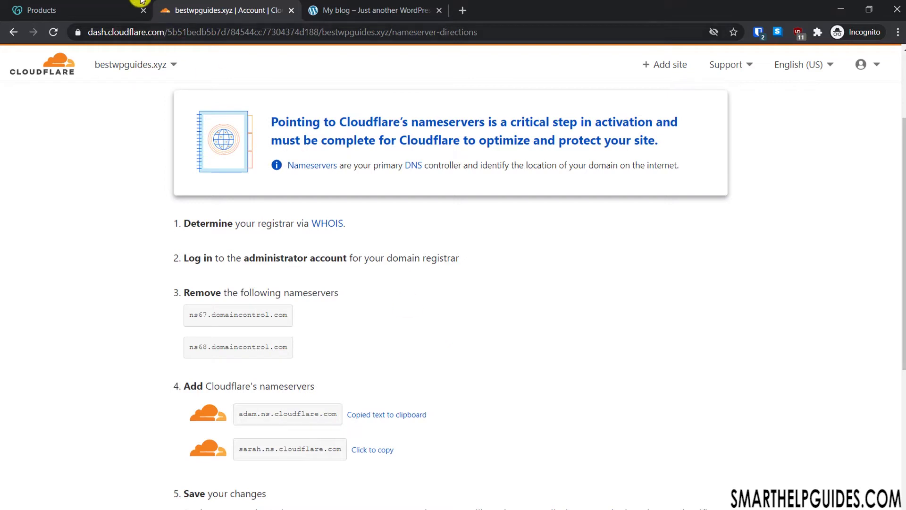
click(61, 7)
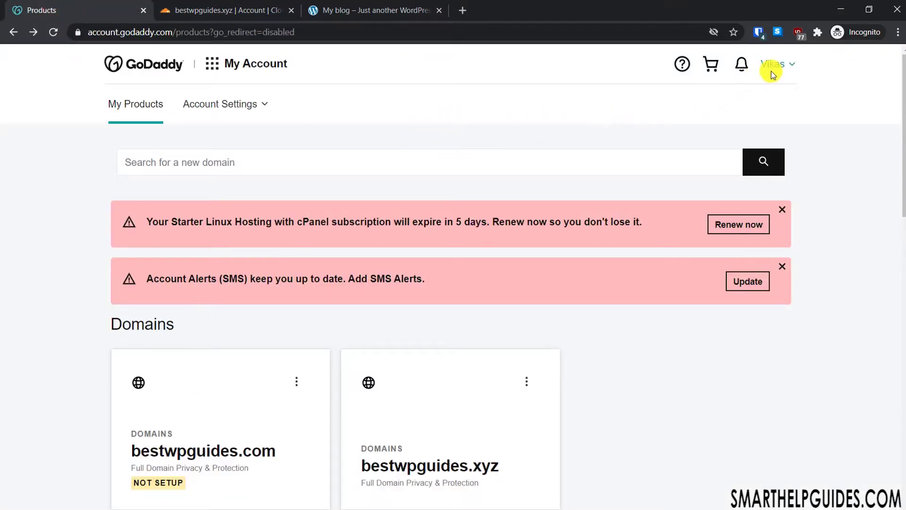
Step: Open Manage DNS from the bestwpguides.xyz domain card's options menu
click(789, 64)
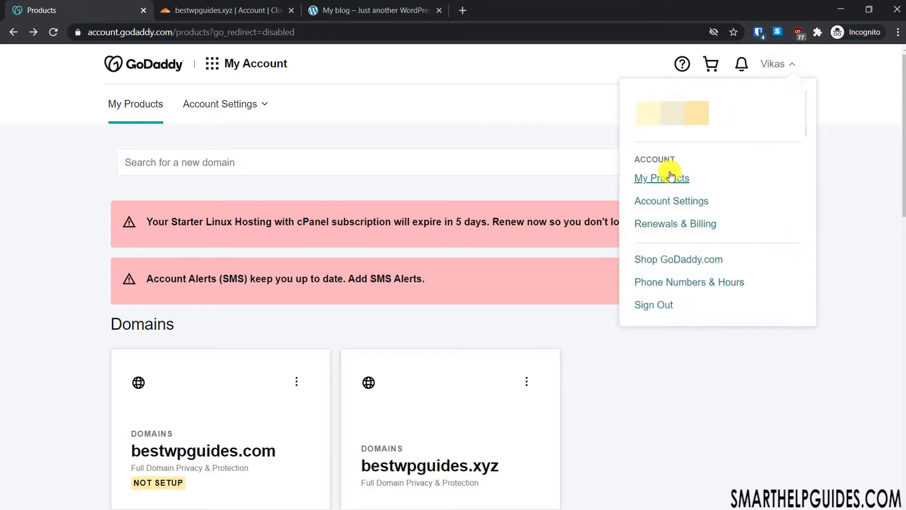
click(23, 241)
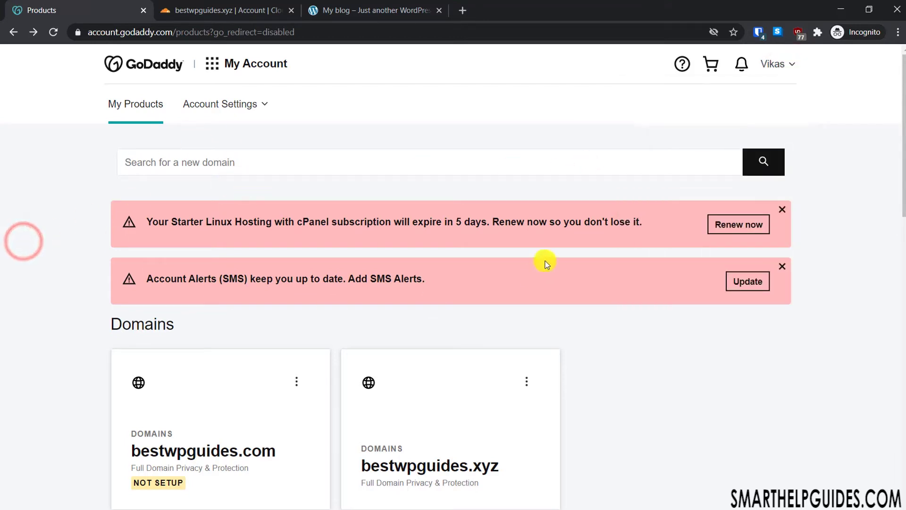
scroll(629, 308, down, 1)
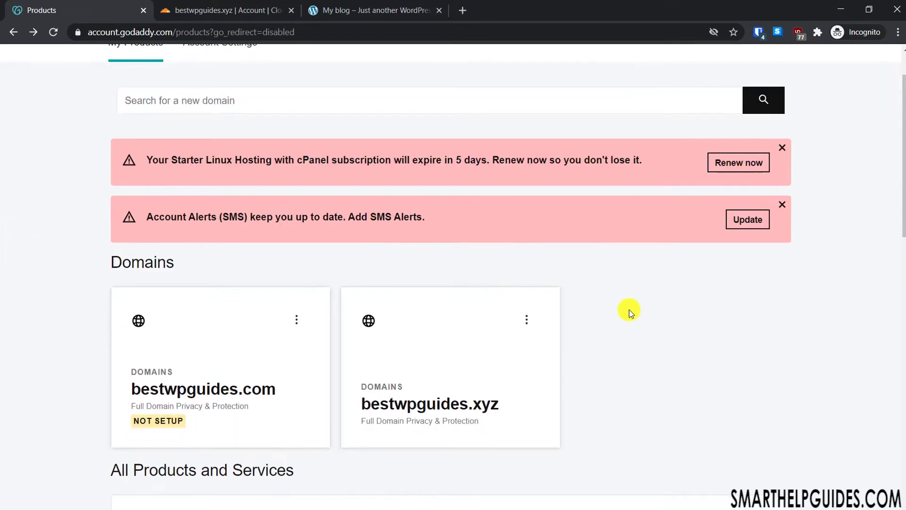
scroll(717, 314, down, 1)
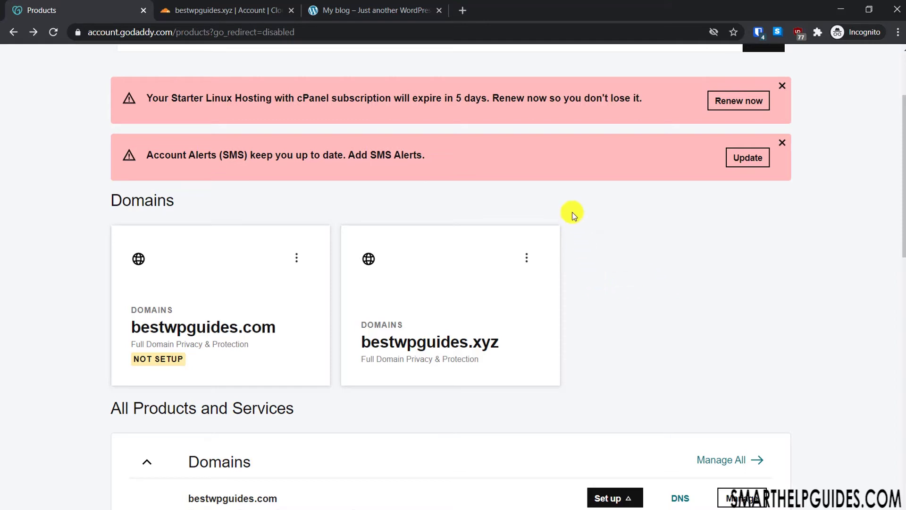
click(526, 261)
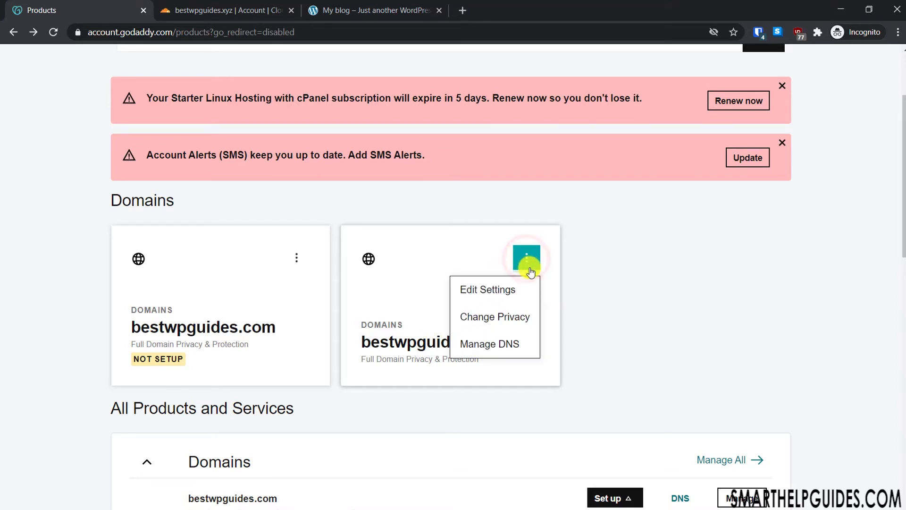
click(496, 339)
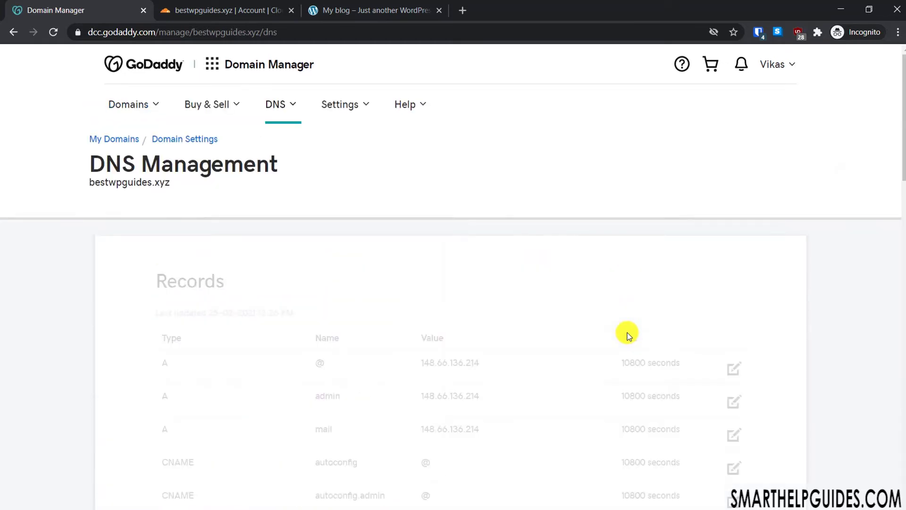
Step: Start changing bestwpguides.xyz's nameservers from the Nameservers section
scroll(628, 332, down, 8)
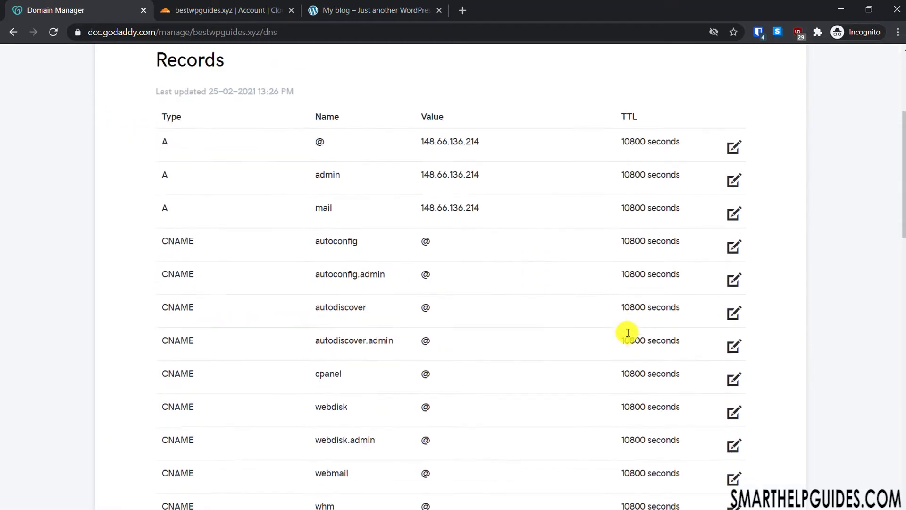
scroll(517, 123, down, 1)
scroll(522, 295, down, 2)
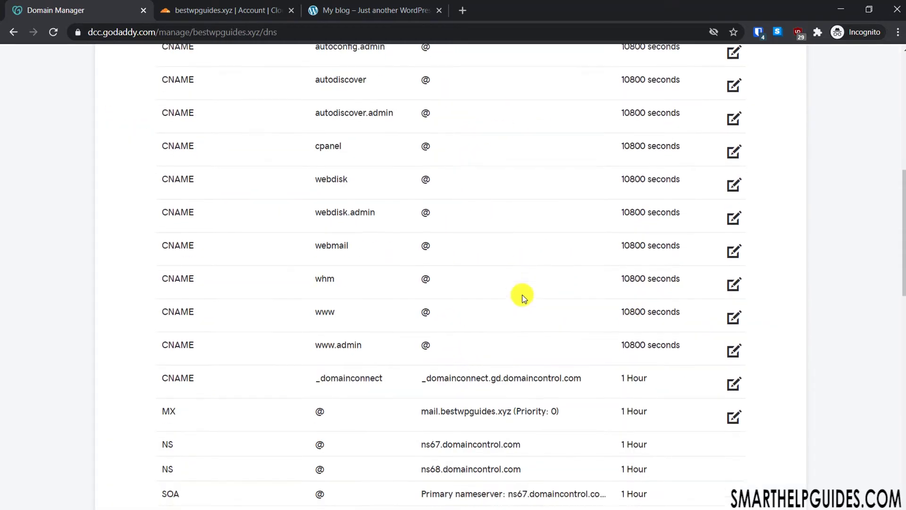
scroll(459, 334, down, 4)
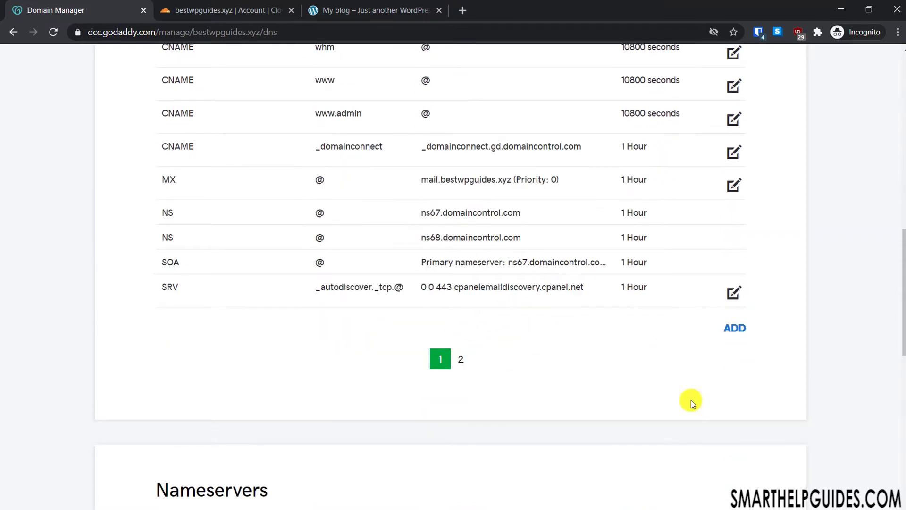
scroll(492, 413, down, 4)
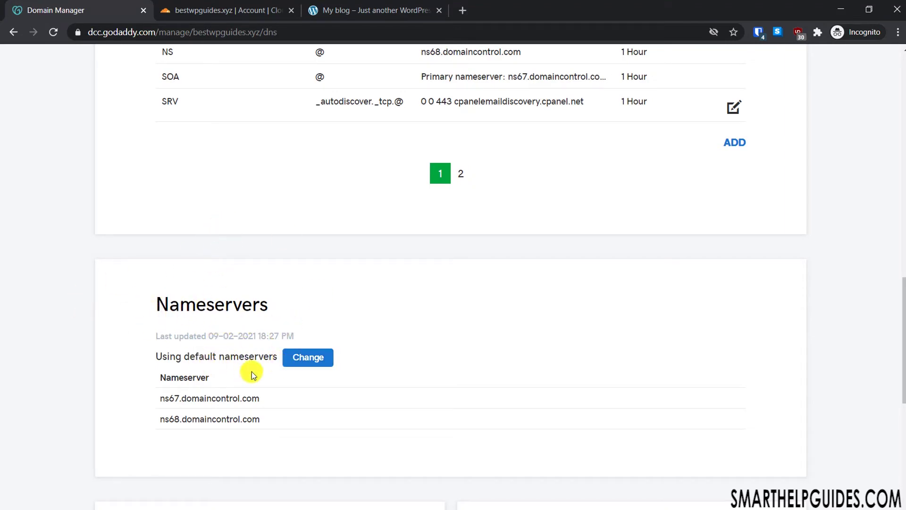
click(305, 358)
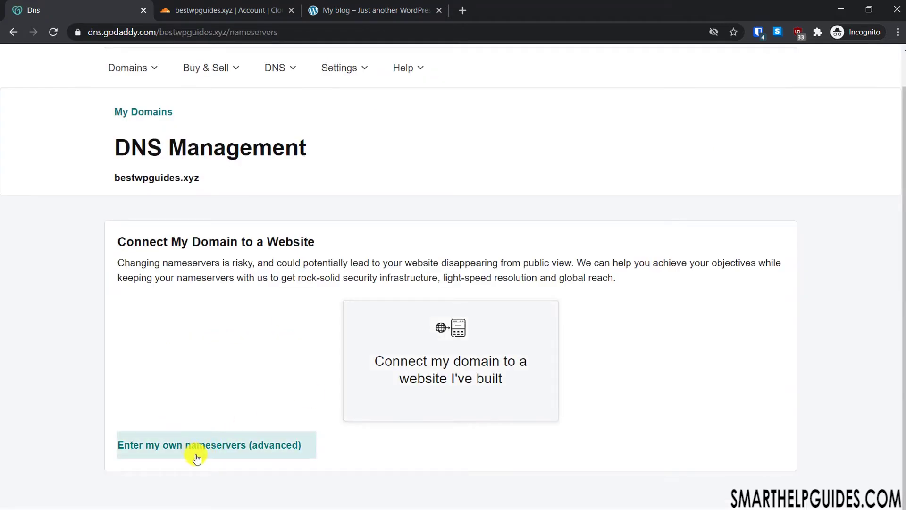
Step: Choose custom nameservers and paste adam.ns.cloudflare.com into Nameserver 1
click(197, 456)
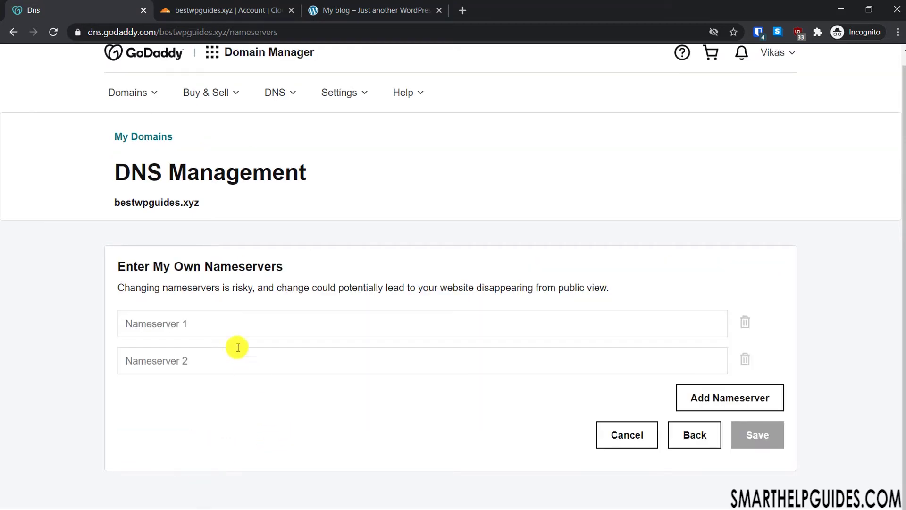
click(229, 7)
scroll(77, 337, down, 2)
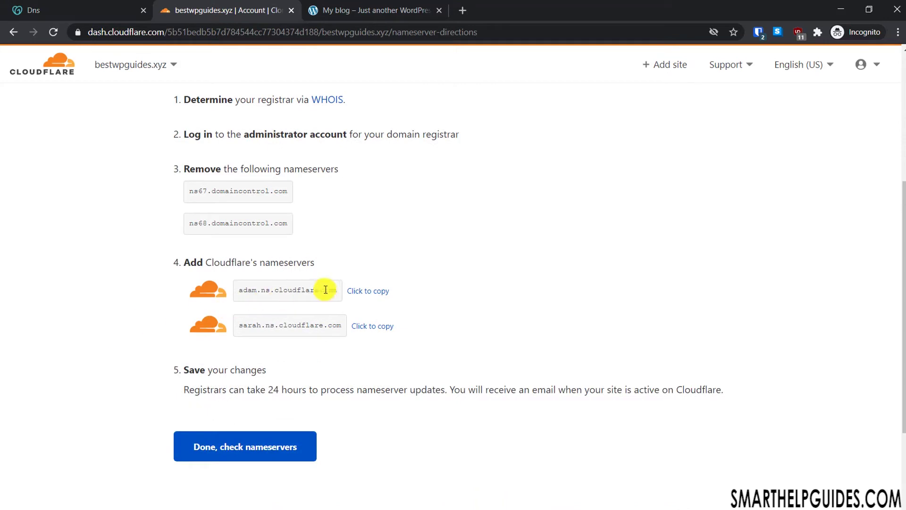
click(365, 297)
click(82, 4)
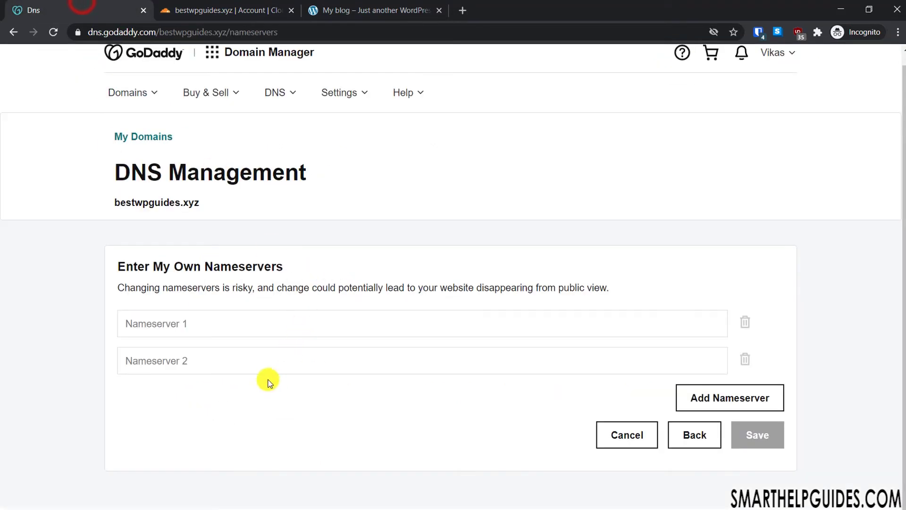
click(257, 315)
right_click(259, 322)
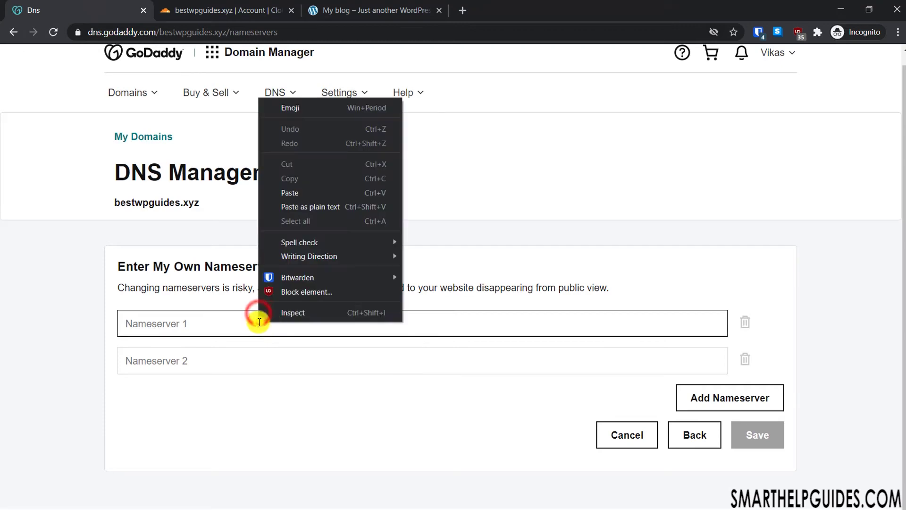
click(313, 193)
Step: Copy sarah.ns.cloudflare.com from Cloudflare and paste it into Nameserver 2
click(209, 7)
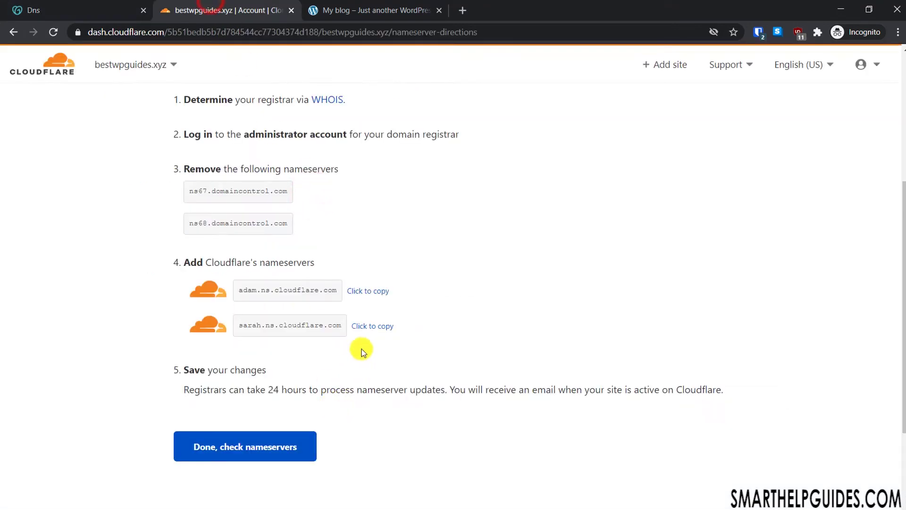
click(373, 326)
click(128, 9)
click(235, 355)
right_click(235, 355)
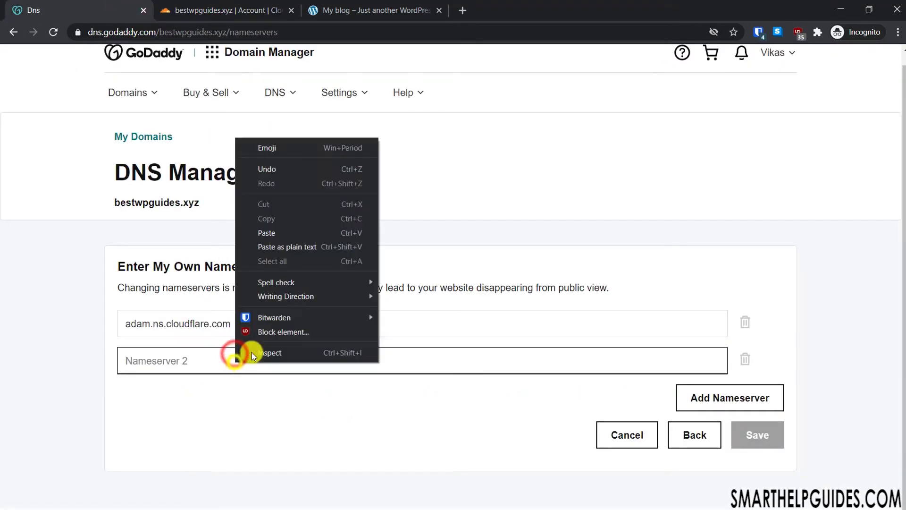
click(300, 231)
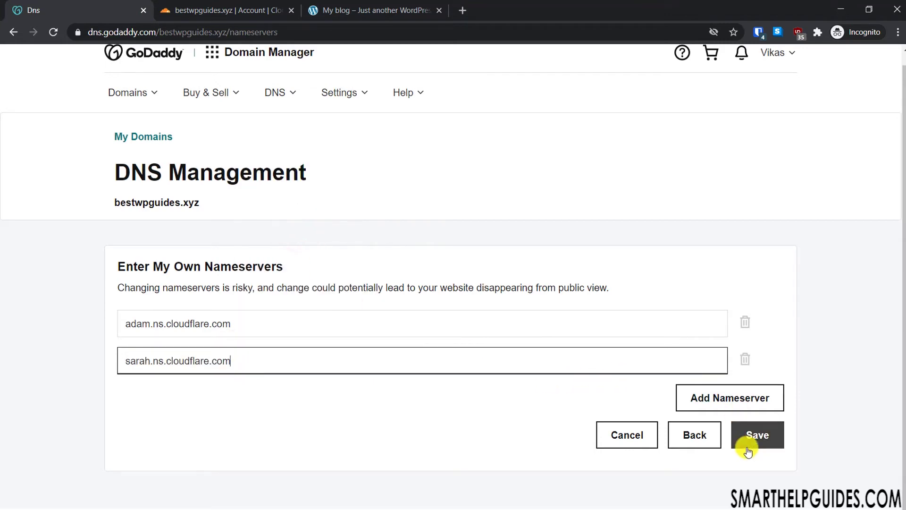
Step: Save the new nameservers, give consent and confirm the update
click(774, 438)
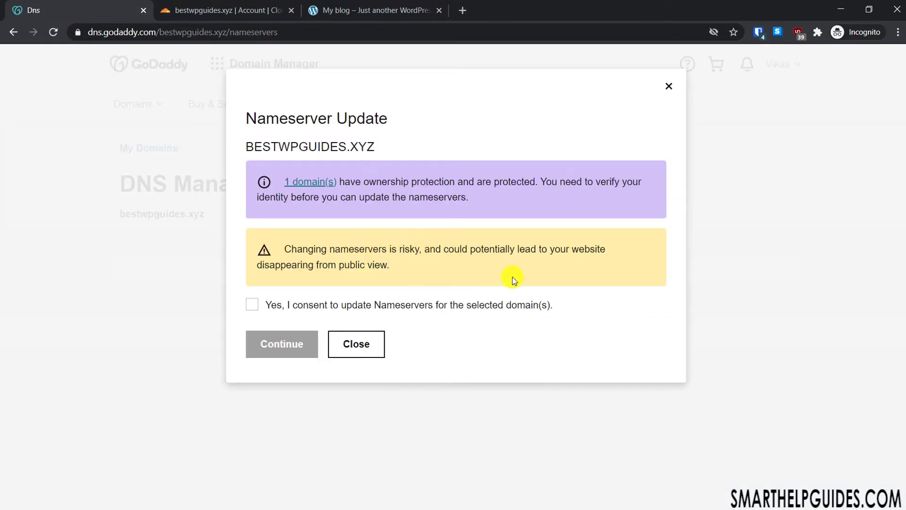
click(254, 305)
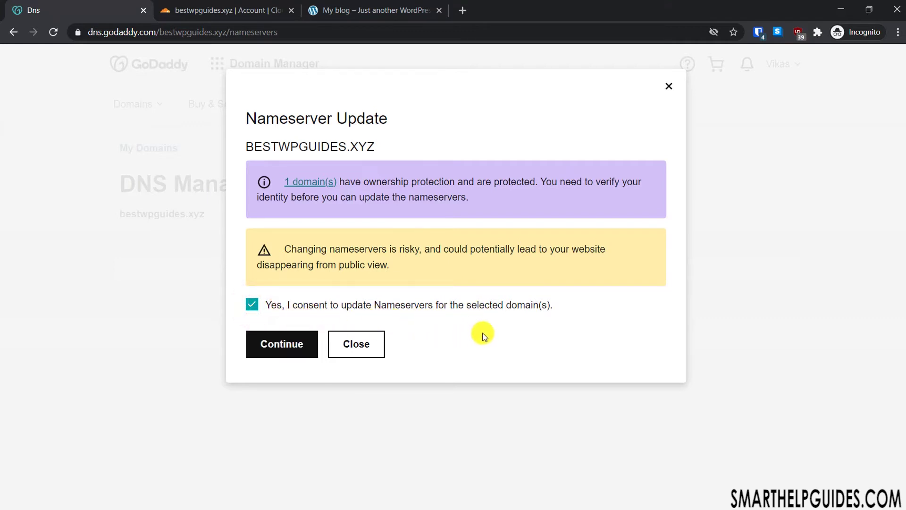
click(280, 350)
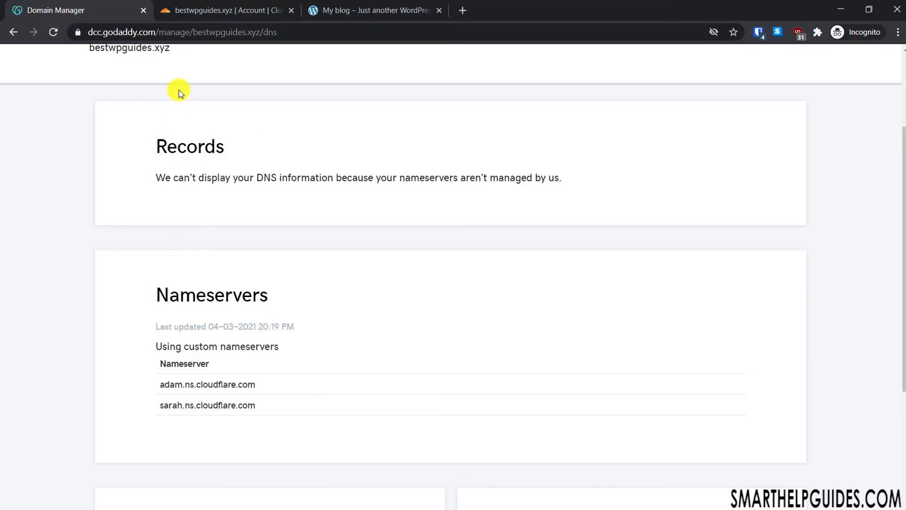
Step: Tell Cloudflare the nameservers are updated and postpone the quick start guide
click(189, 7)
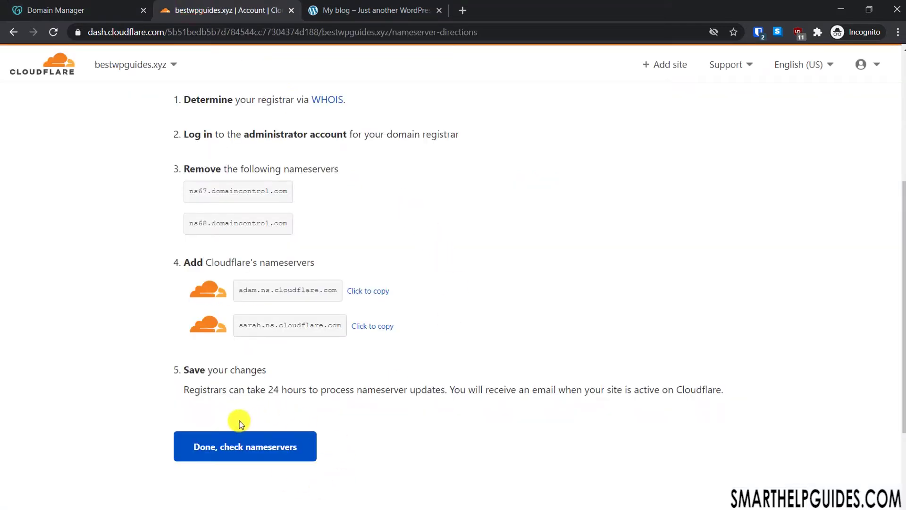
click(227, 451)
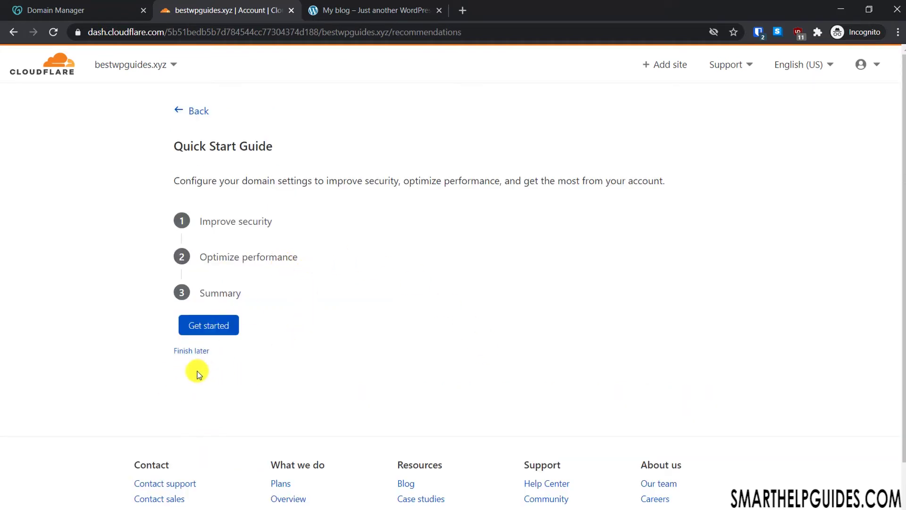
click(194, 352)
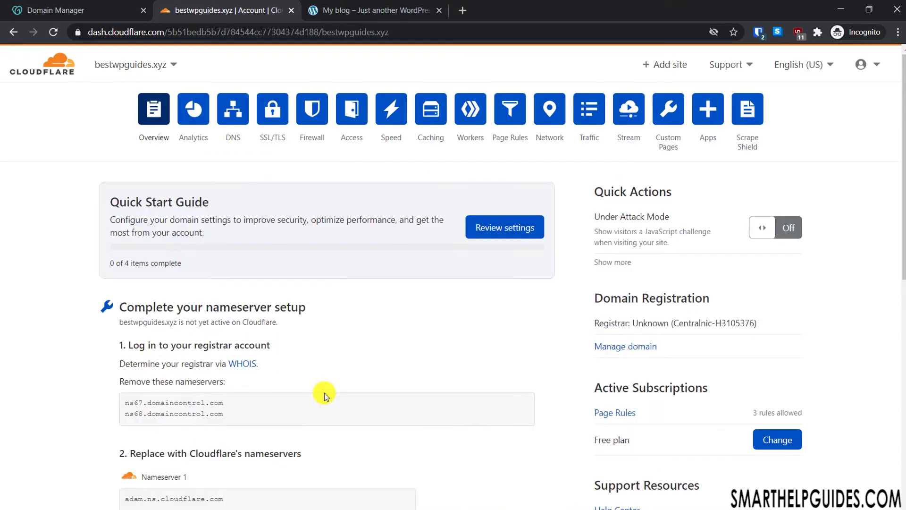
scroll(324, 393, down, 3)
scroll(324, 394, down, 5)
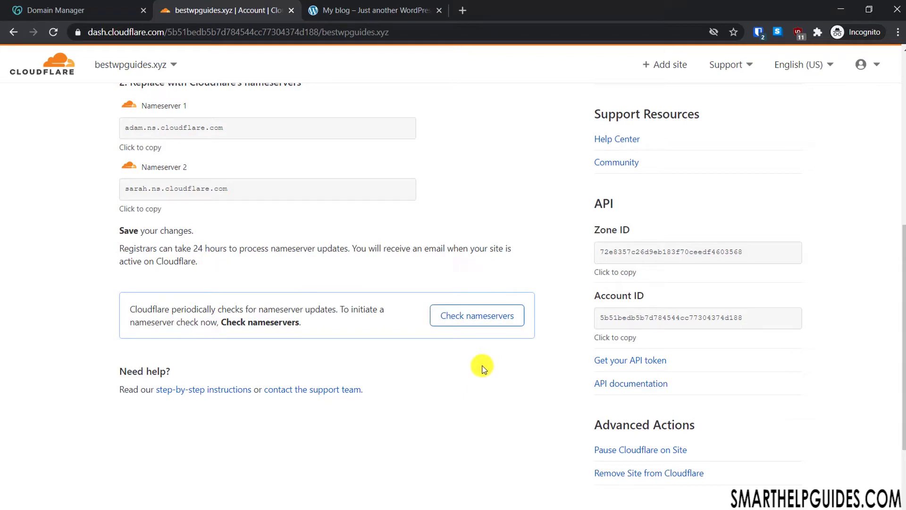
Step: Run Cloudflare's nameserver check for bestwpguides.xyz and read the checking notice
click(485, 318)
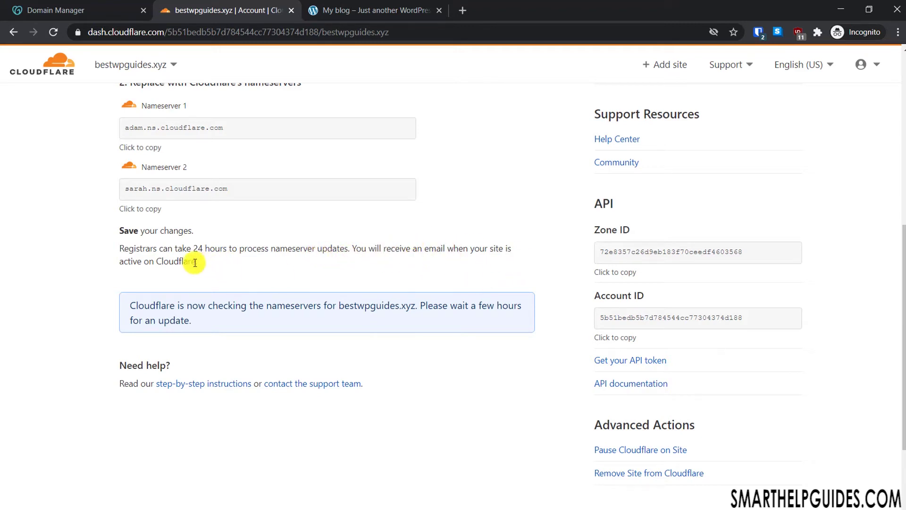
triple_click(202, 319)
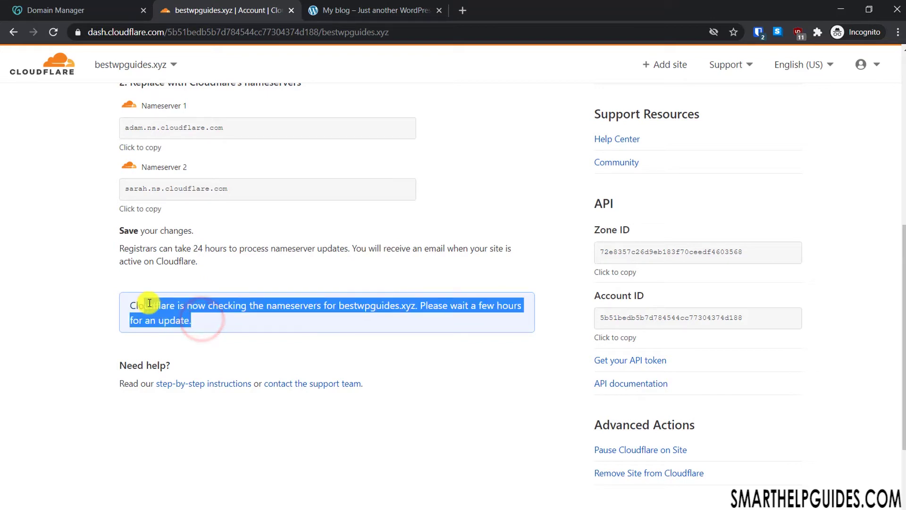
click(219, 330)
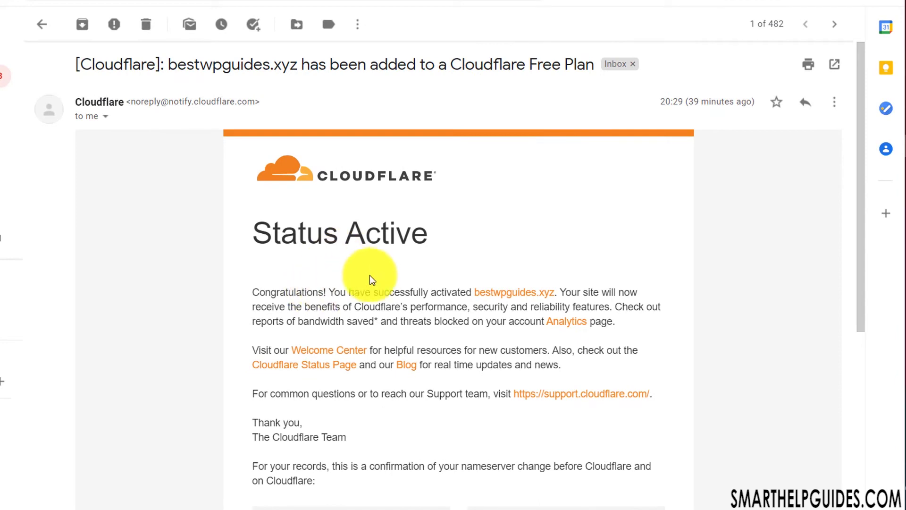
Step: Scroll through the Cloudflare activation email to review the nameserver change details
scroll(349, 321, down, 2)
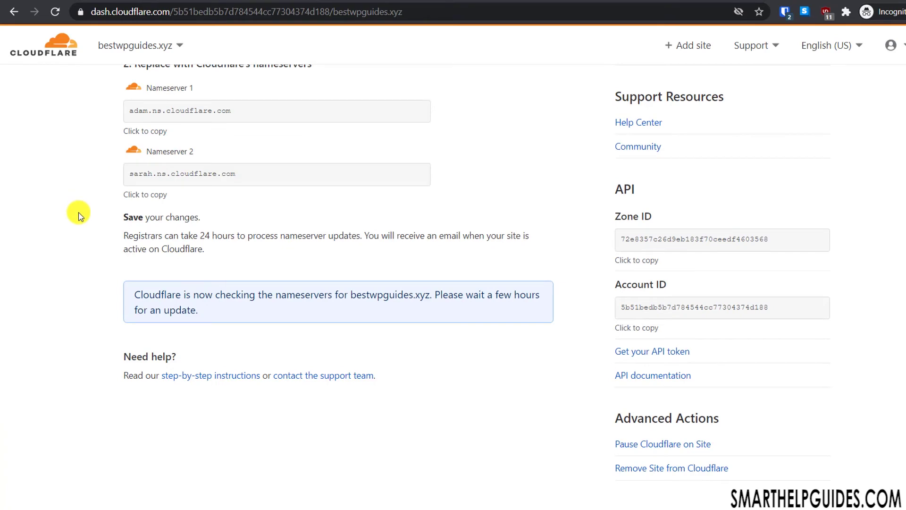
Step: Refresh the bestwpguides.xyz overview and set the SSL/TLS encryption mode to Flexible
scroll(78, 210, up, 3)
scroll(84, 197, up, 5)
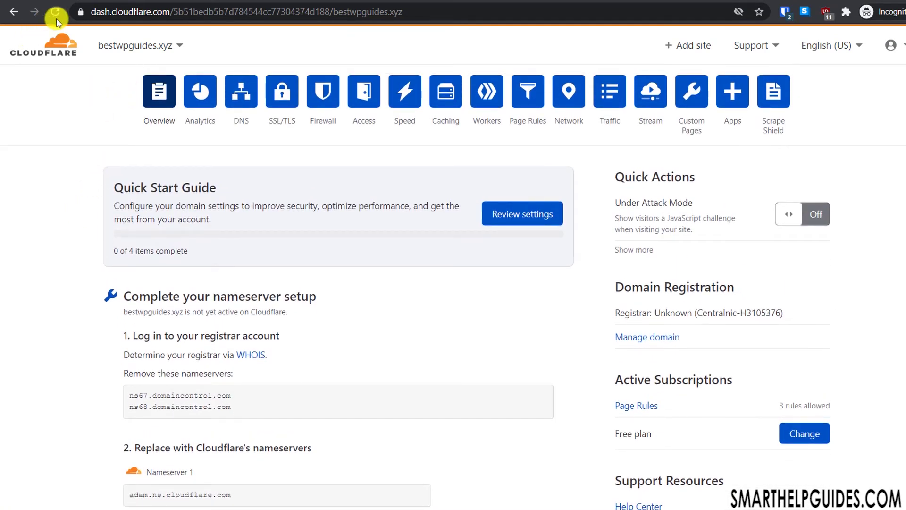
click(55, 14)
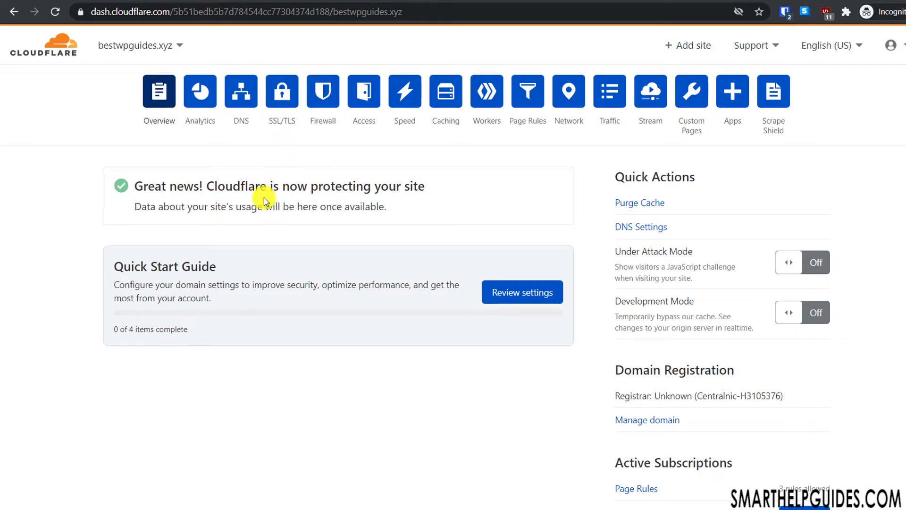
click(279, 101)
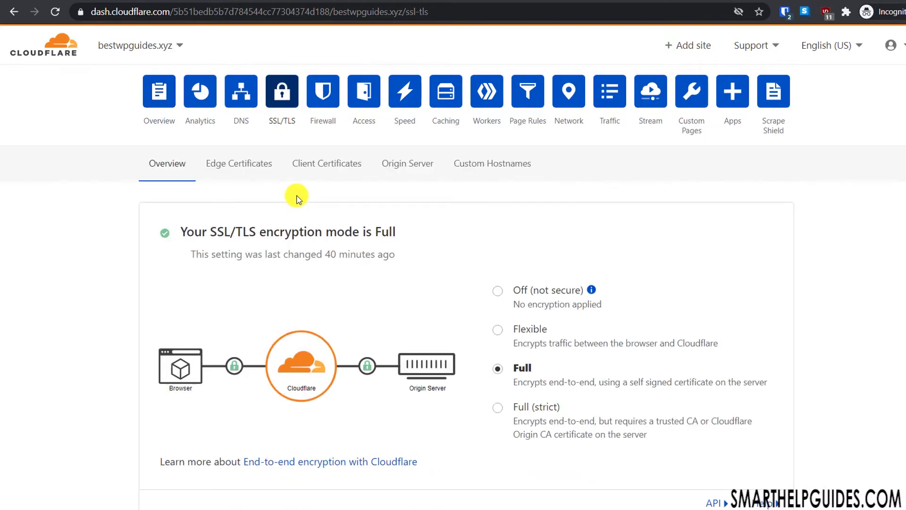
click(499, 329)
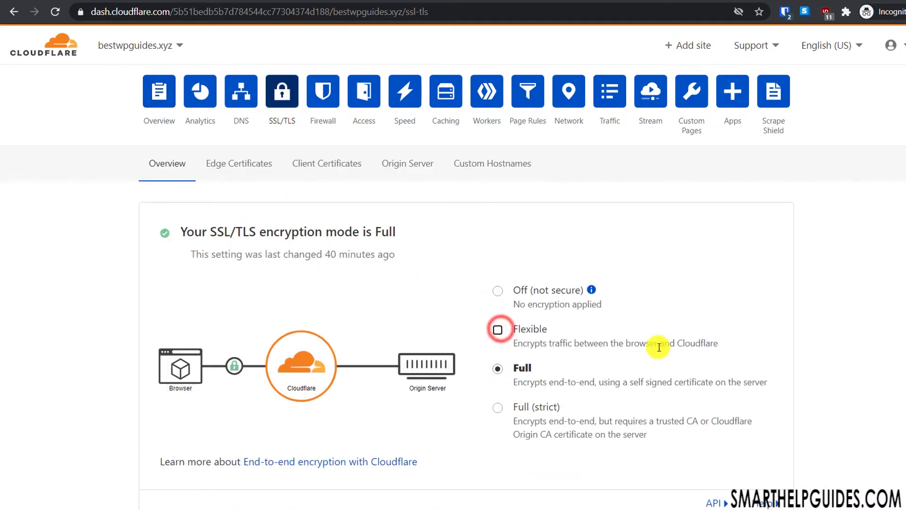
scroll(530, 358, down, 1)
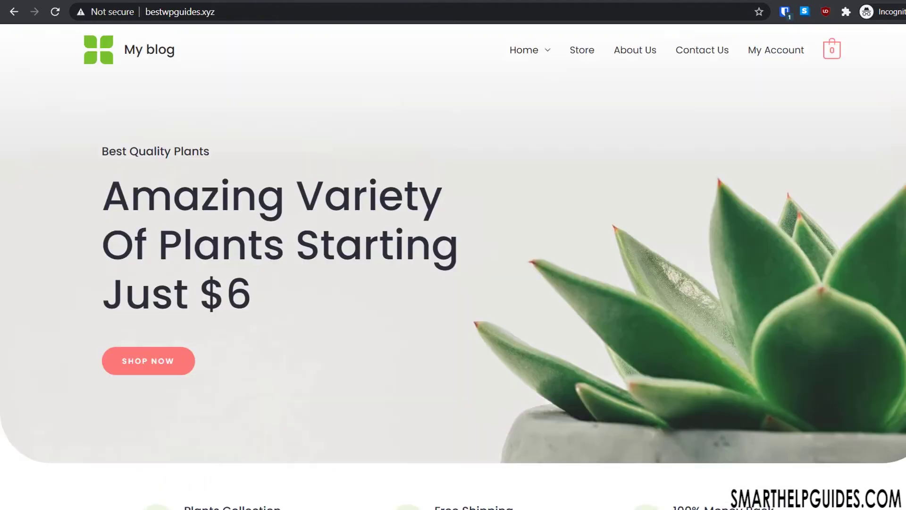
click(166, 15)
click(164, 18)
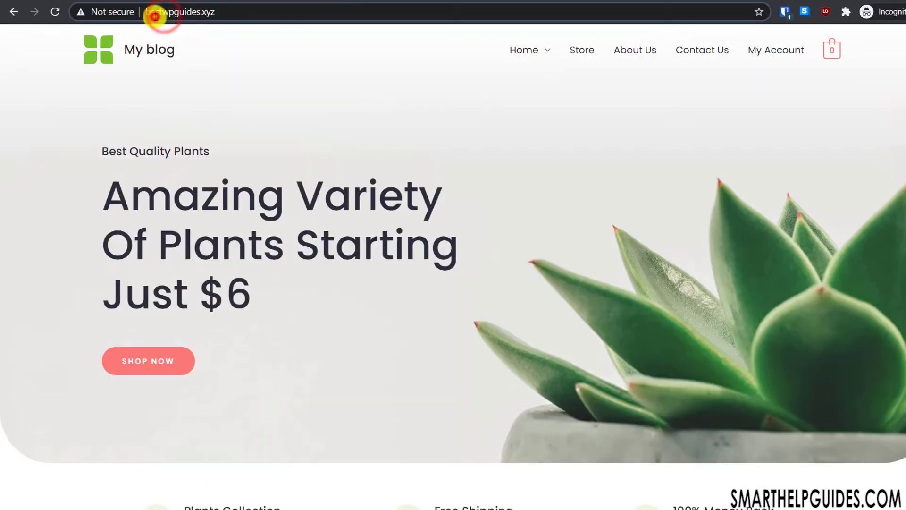
click(152, 17)
text(https:)
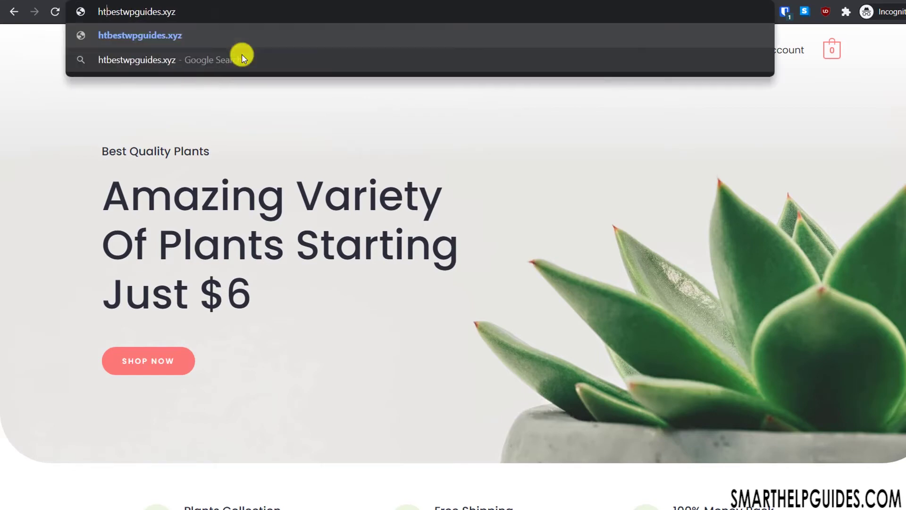
text(//)
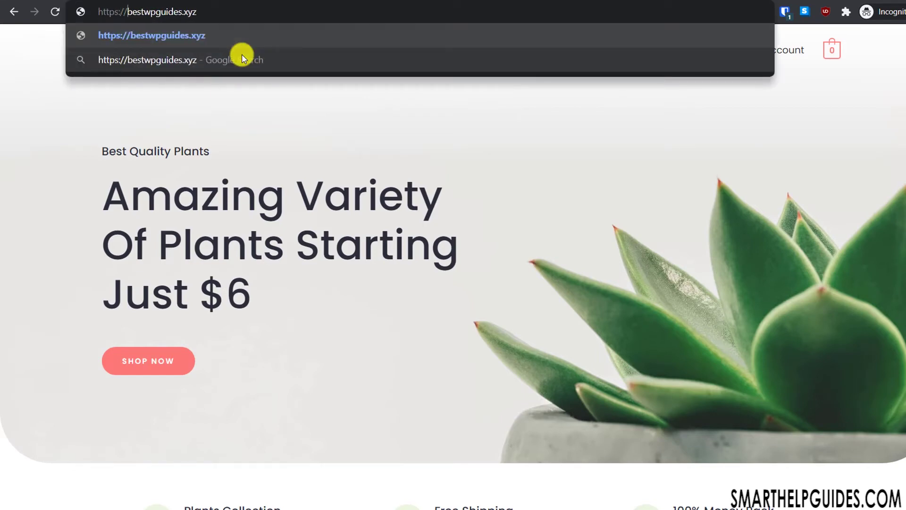
key(Return)
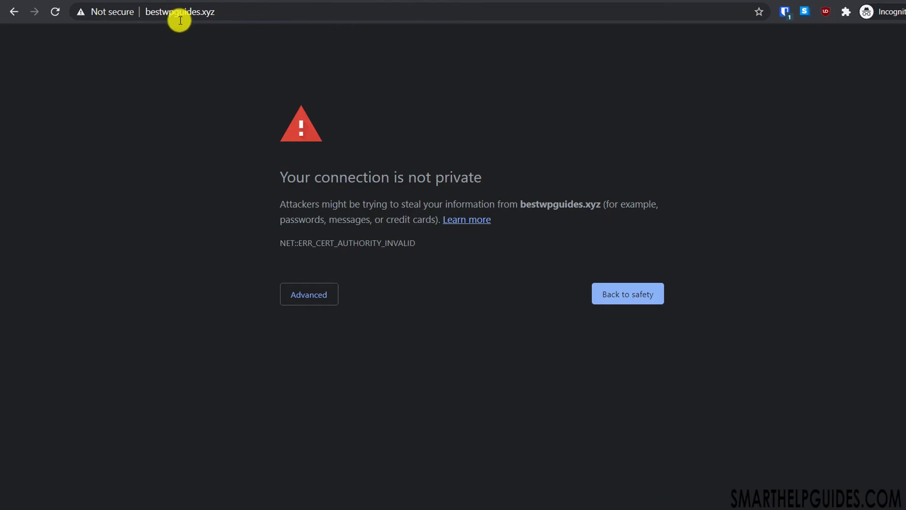
Step: Copy the https site address and reload it so the page loads securely
drag(228, 13, 125, 5)
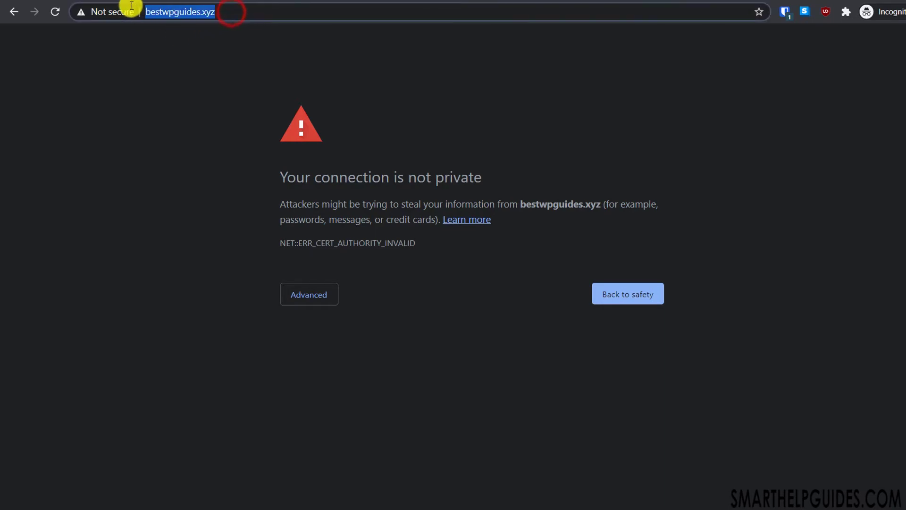
right_click(174, 12)
click(259, 81)
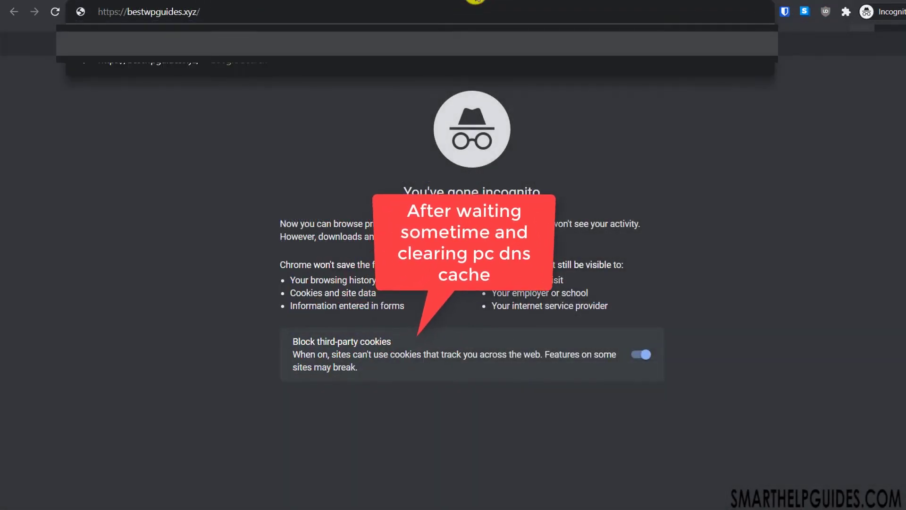
key(Return)
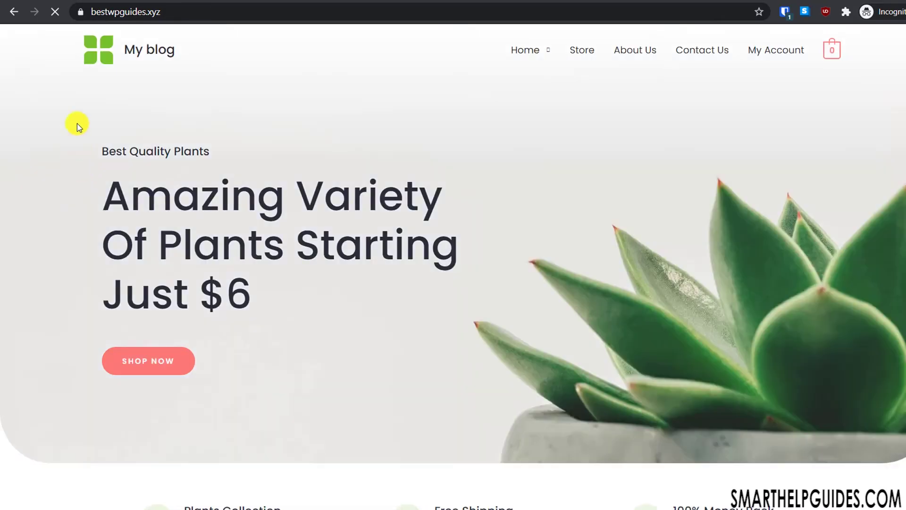
Step: Check the site's certificate via the padlock, confirming it's issued by Cloudflare Inc ECC CA-3
click(81, 13)
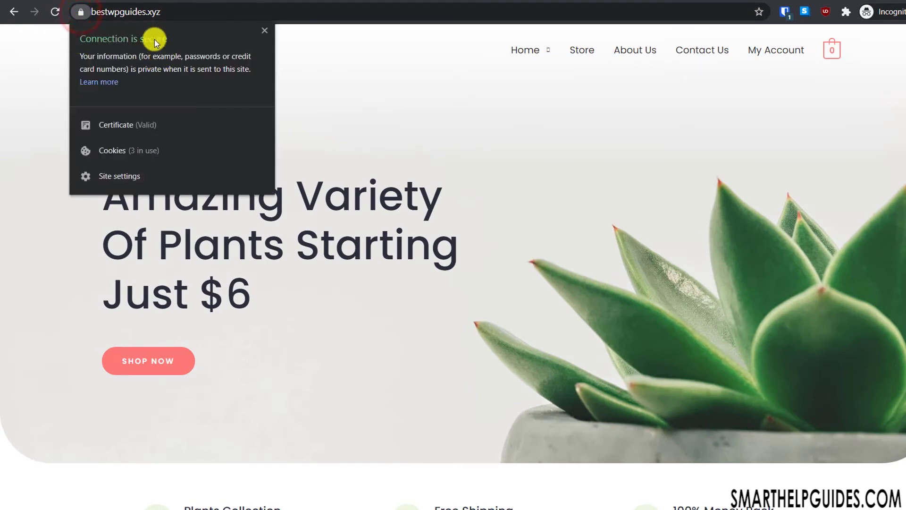
click(114, 121)
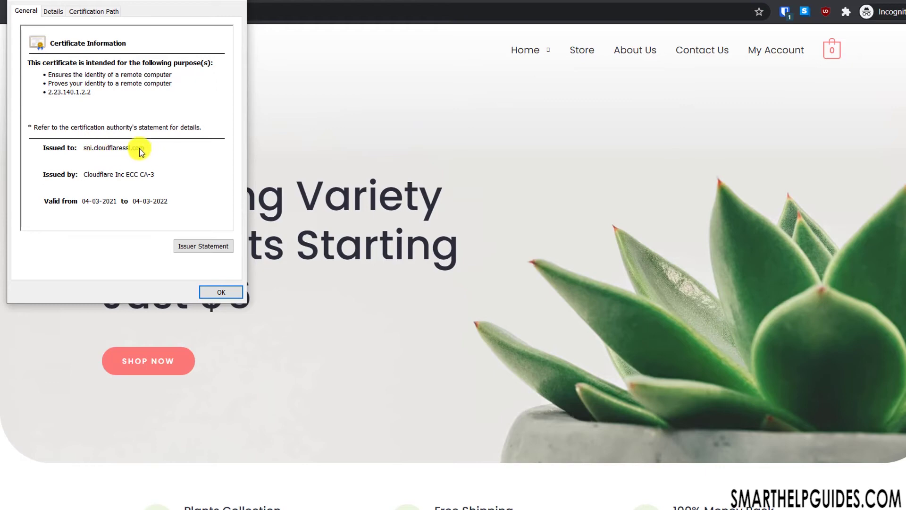
click(222, 293)
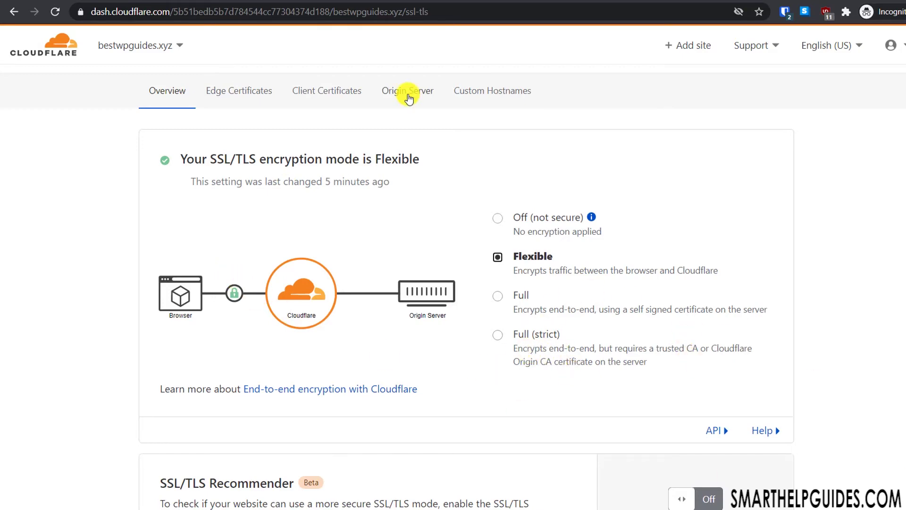
Step: Go to the Origin Server section under SSL/TLS in Cloudflare
click(408, 92)
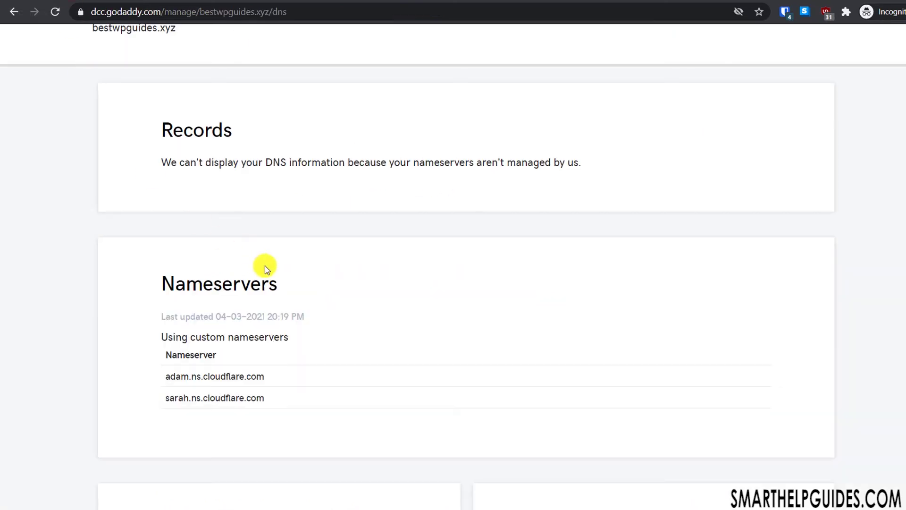
Step: Via GoDaddy's My Products, manage Starter Linux Hosting with cPanel and launch cPanel Admin
scroll(453, 255, up, 3)
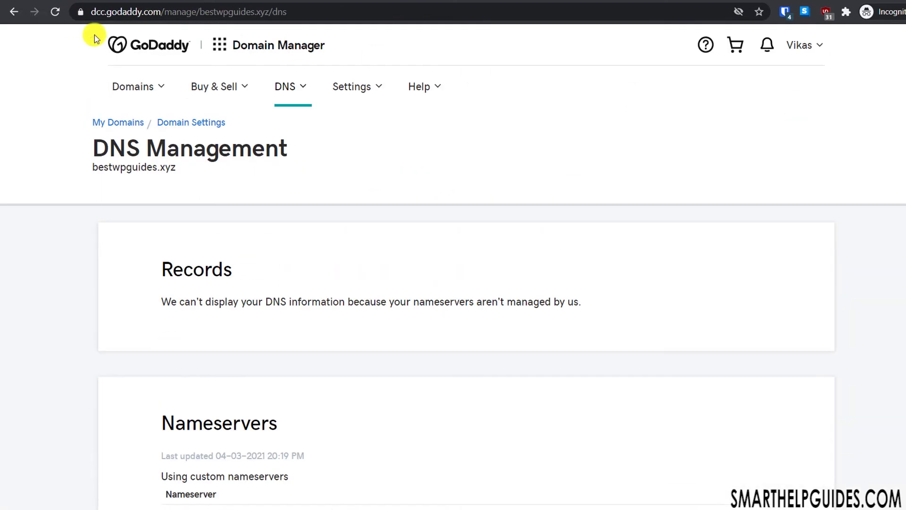
click(821, 44)
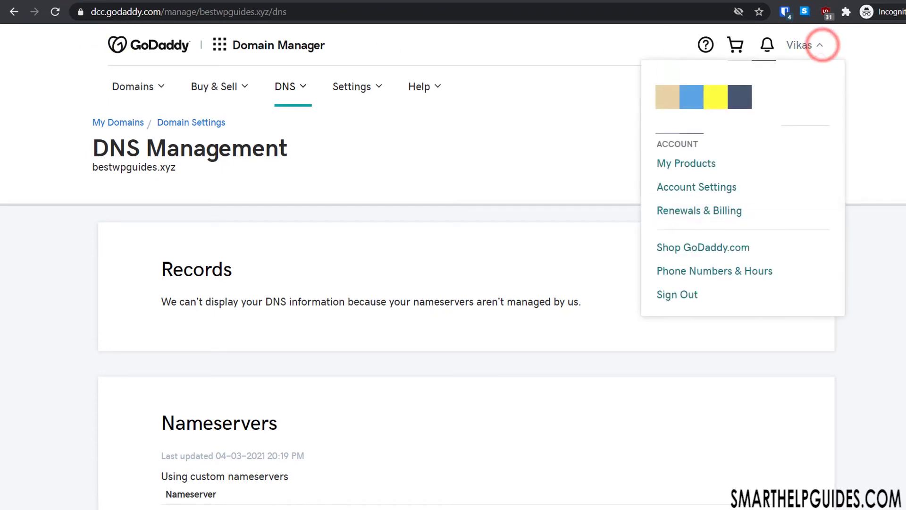
click(699, 159)
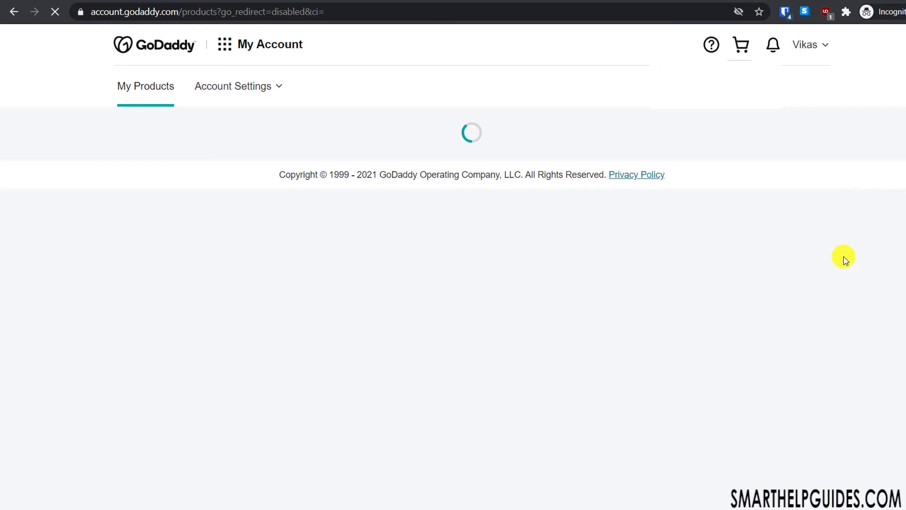
scroll(844, 260, down, 10)
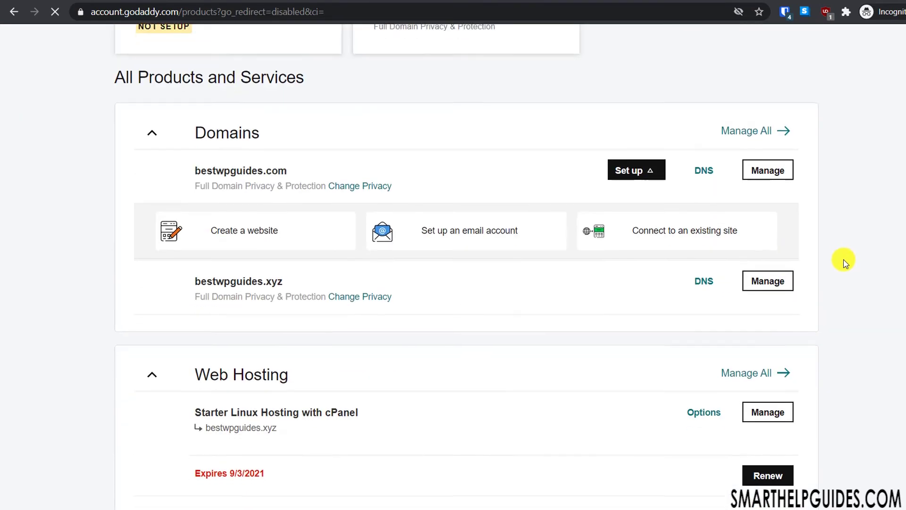
scroll(845, 260, down, 3)
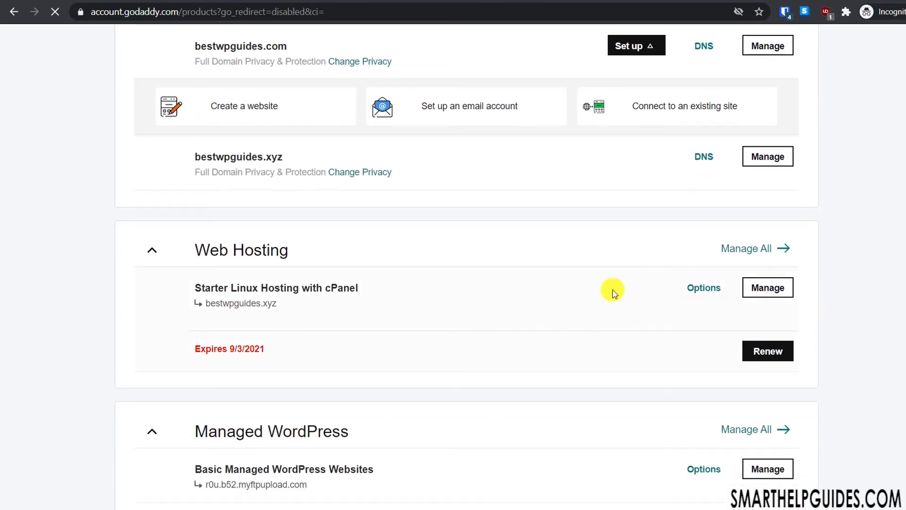
click(756, 293)
click(655, 138)
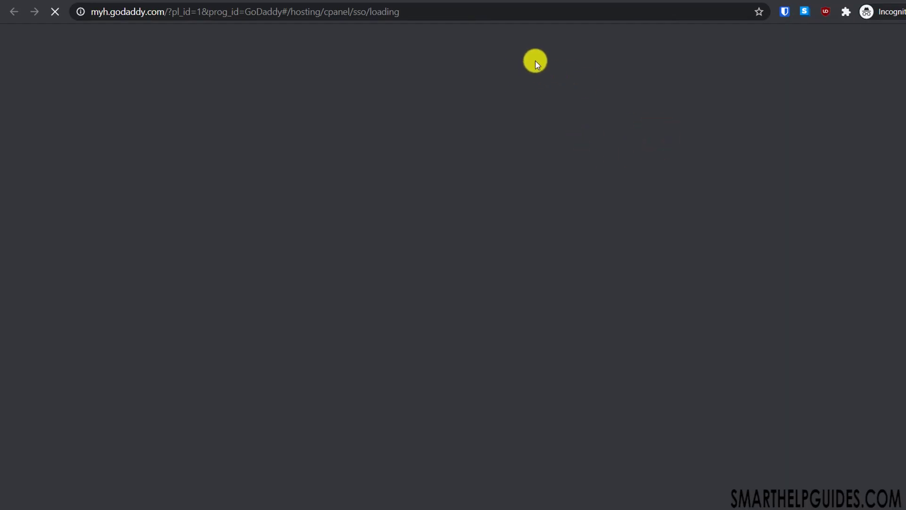
Step: Open SSL/TLS > Manage SSL sites from cPanel's Security section
scroll(439, 247, down, 2)
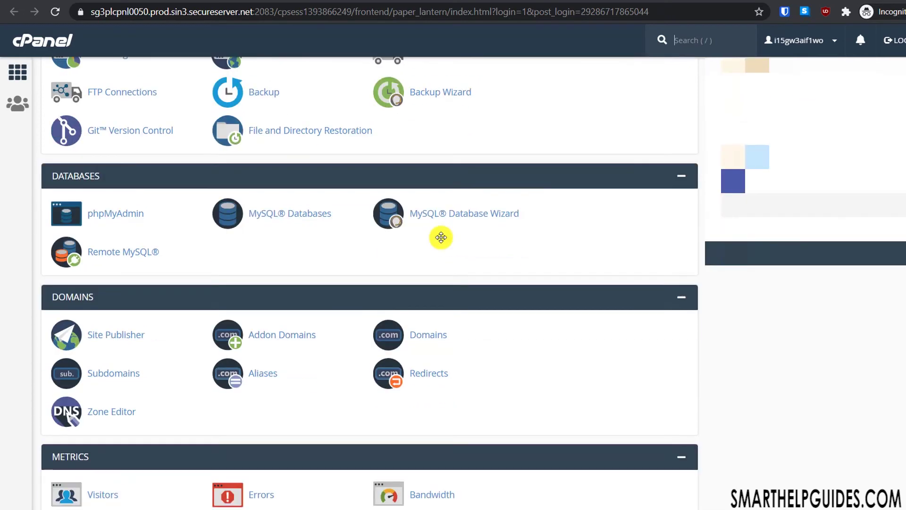
scroll(441, 237, down, 5)
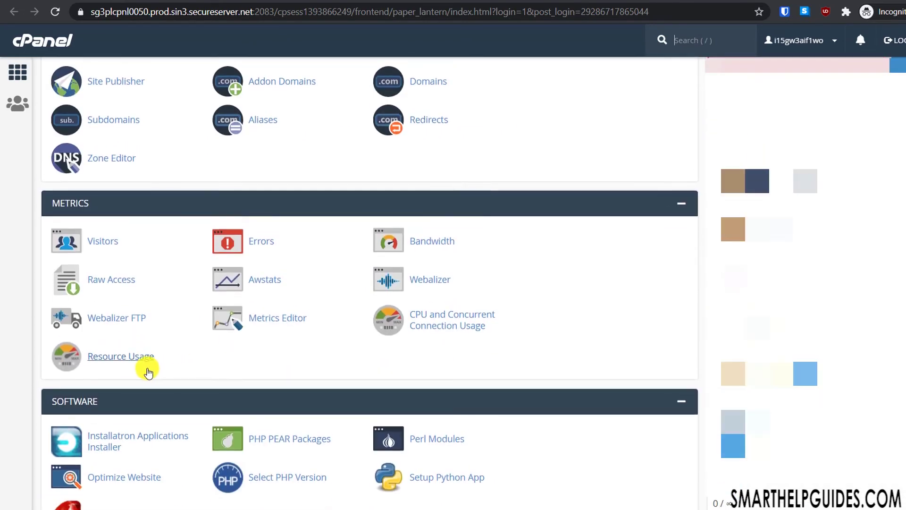
scroll(4, 314, down, 6)
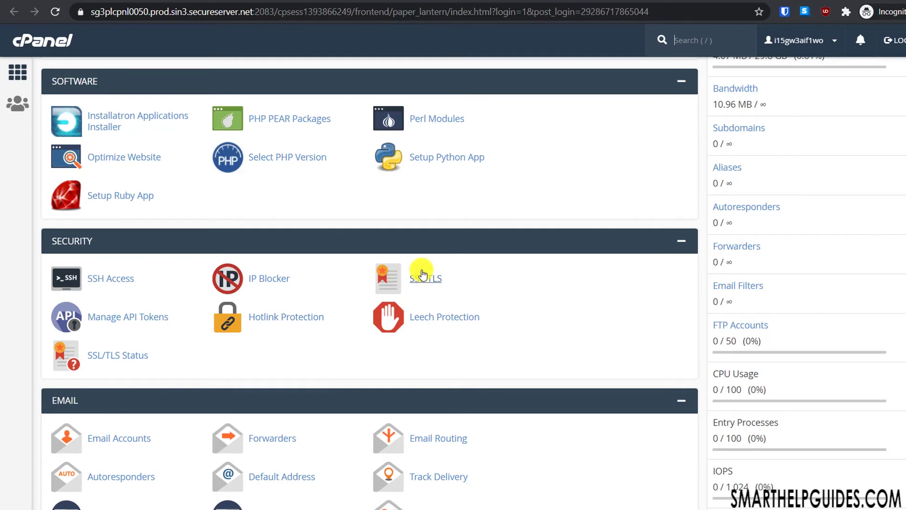
click(402, 282)
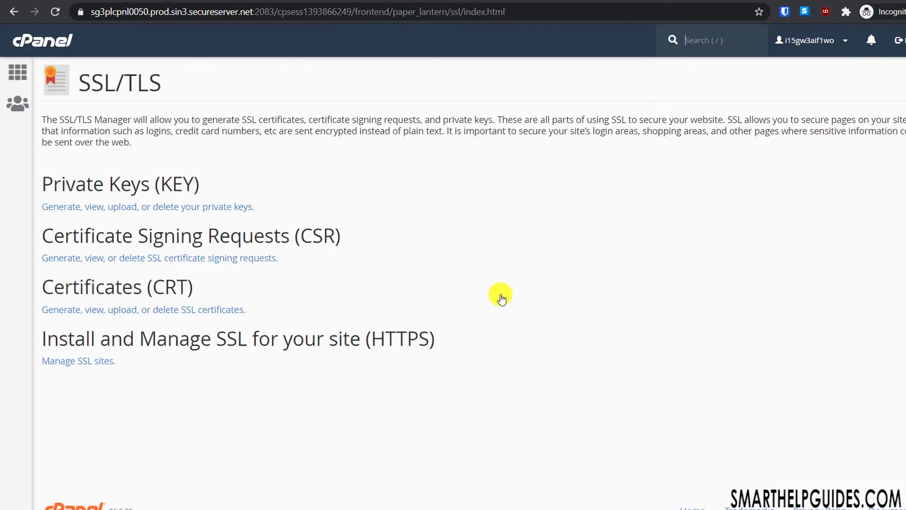
click(61, 362)
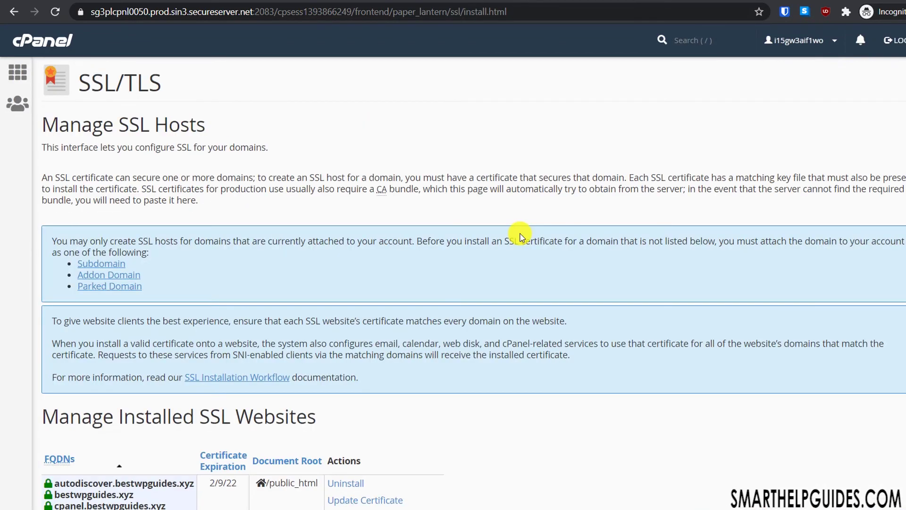
Step: Choose bestwpguides.xyz as the domain in the Install an SSL Website form
scroll(520, 235, down, 6)
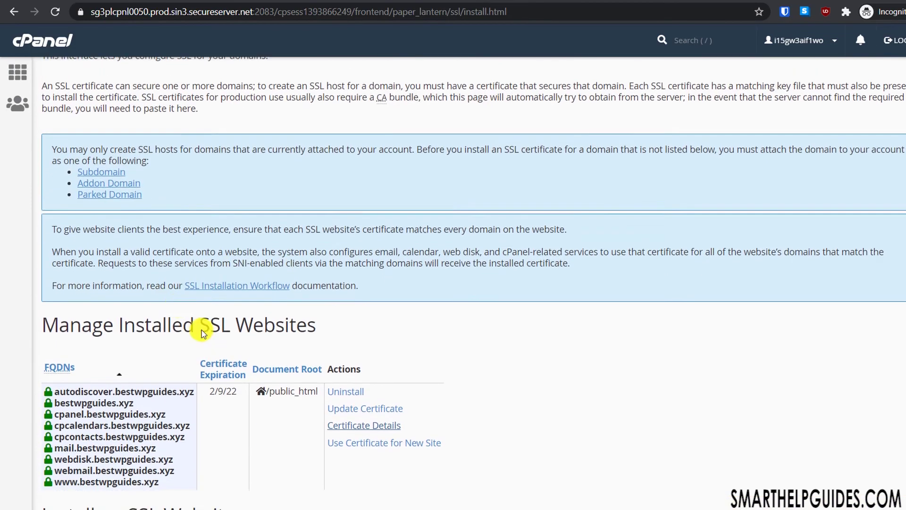
scroll(307, 313, down, 1)
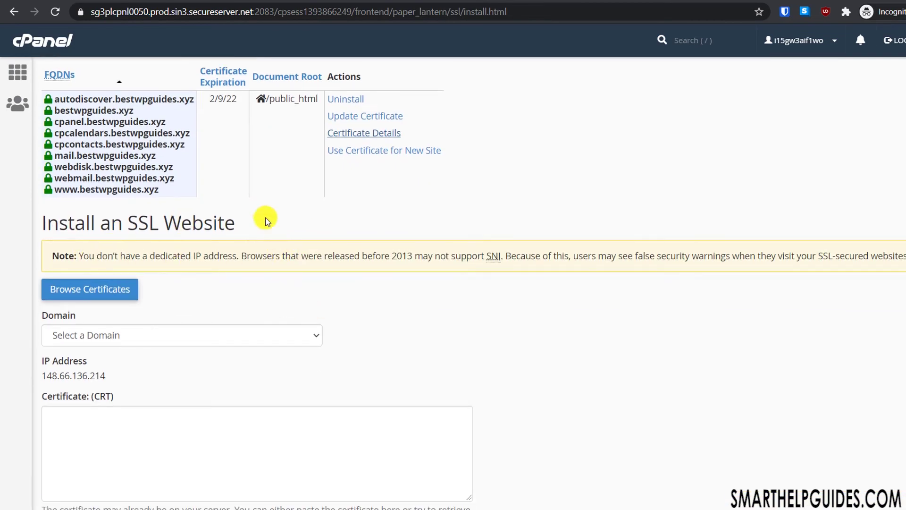
scroll(269, 265, down, 2)
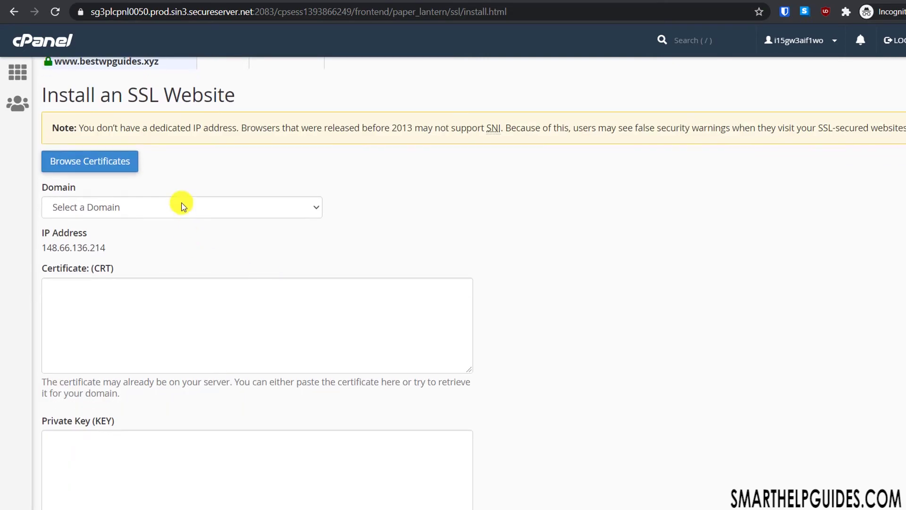
click(181, 202)
click(181, 237)
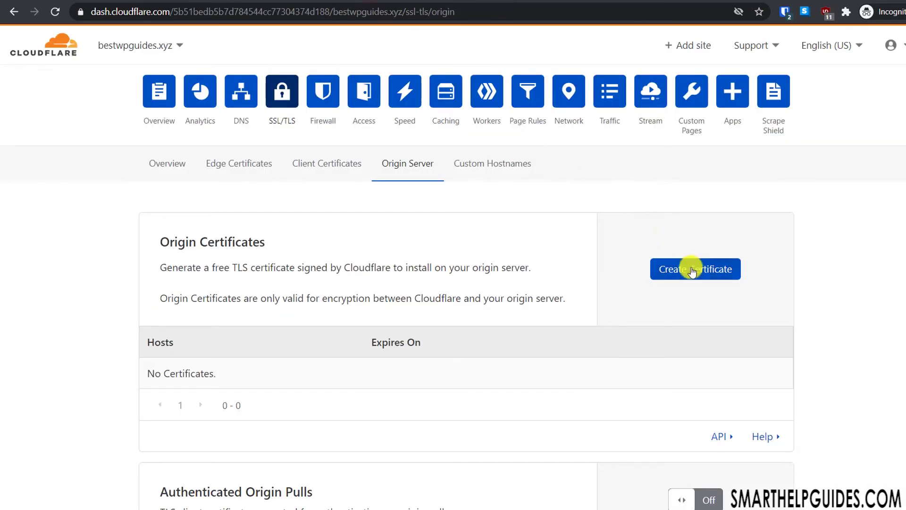
Step: Create a Cloudflare origin certificate with 2-year validity and generate it
click(684, 266)
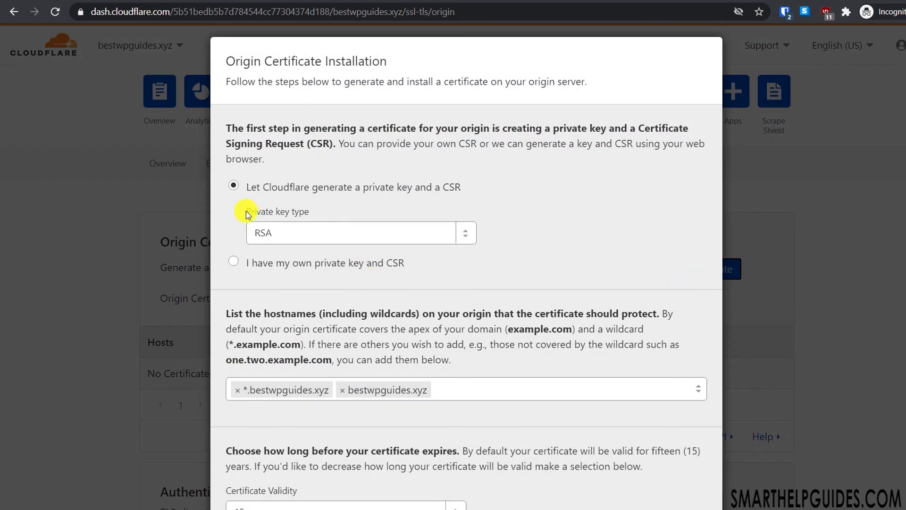
scroll(456, 238, down, 2)
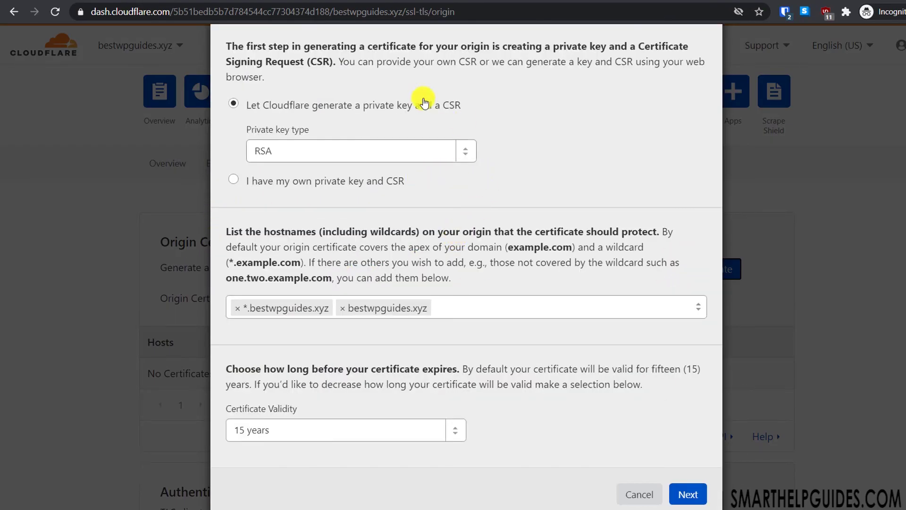
click(351, 436)
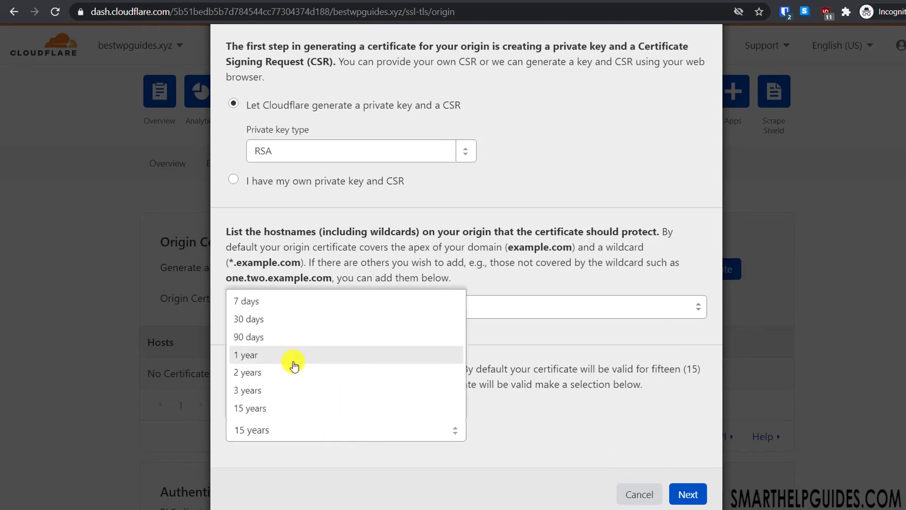
click(274, 352)
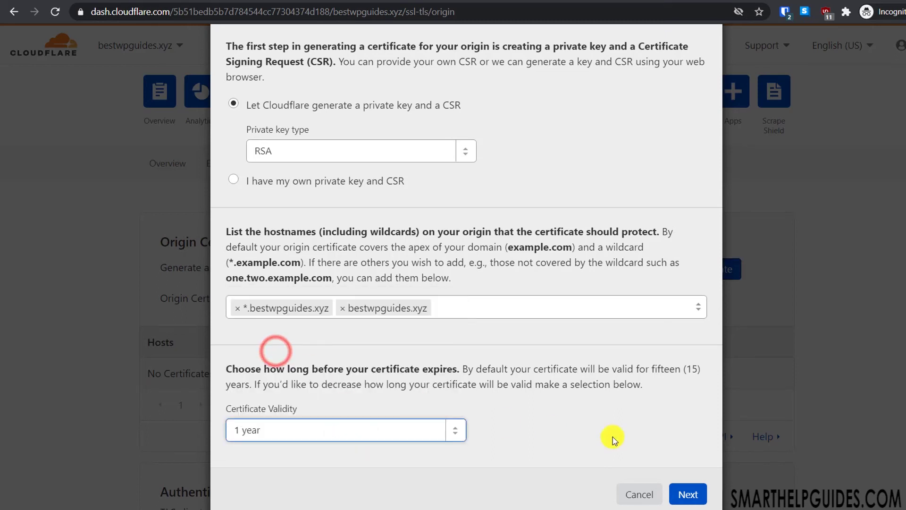
click(369, 428)
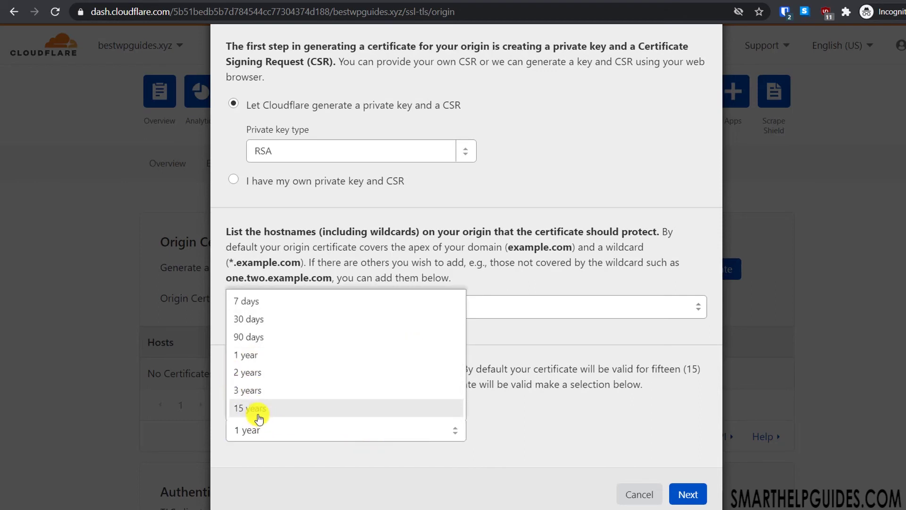
click(296, 376)
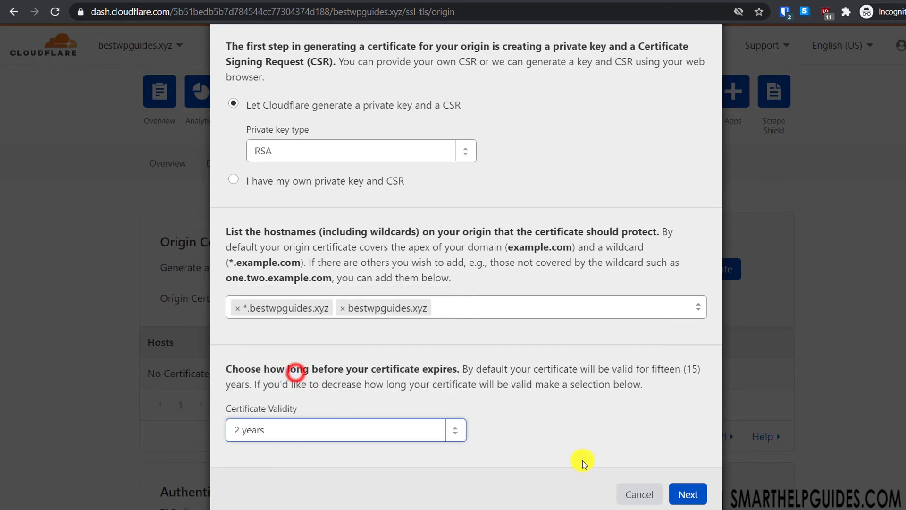
click(691, 494)
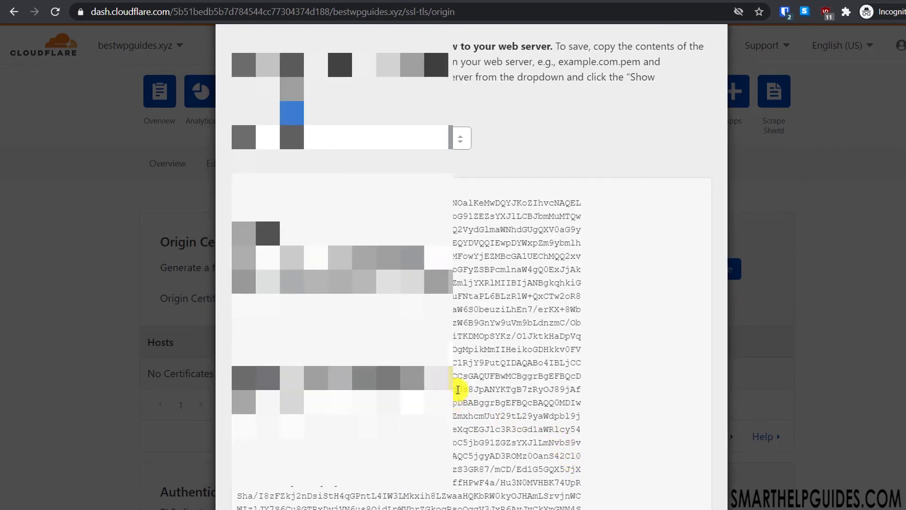
Step: Copy the Cloudflare origin certificate text into cPanel's CRT box
drag(243, 184, 496, 325)
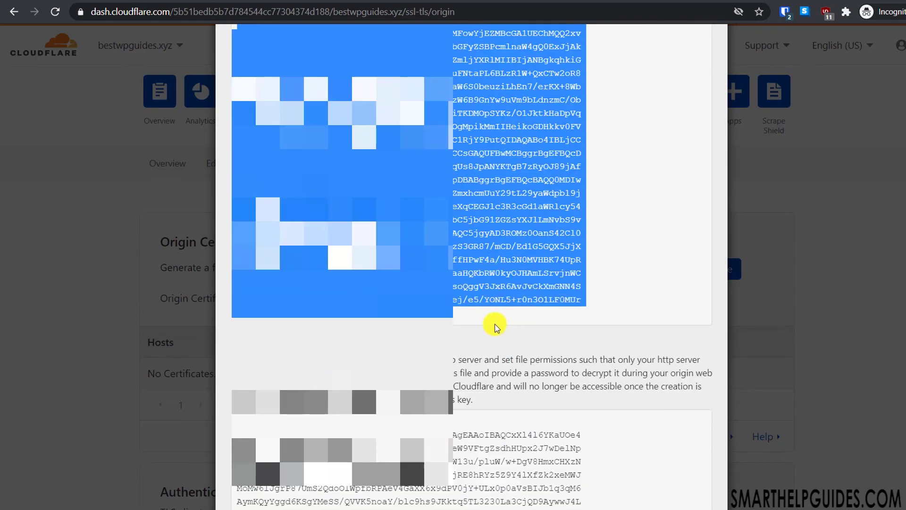
right_click(403, 106)
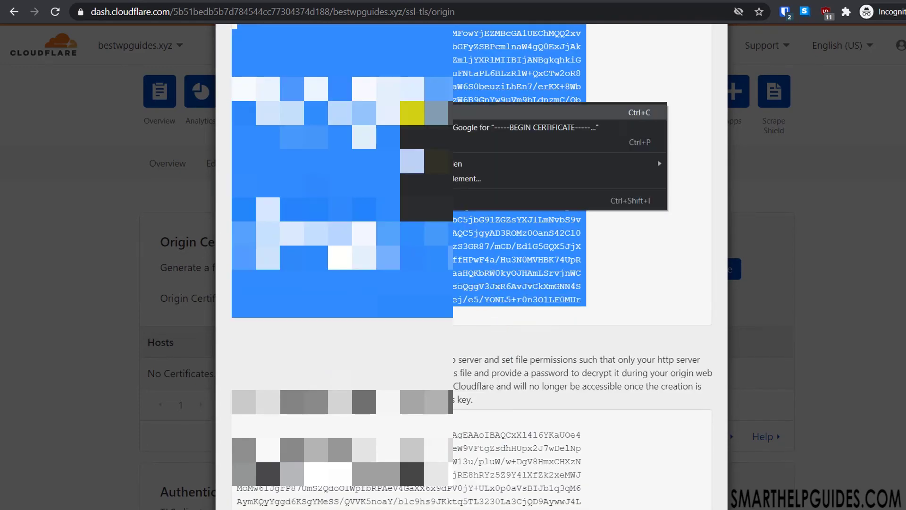
click(412, 112)
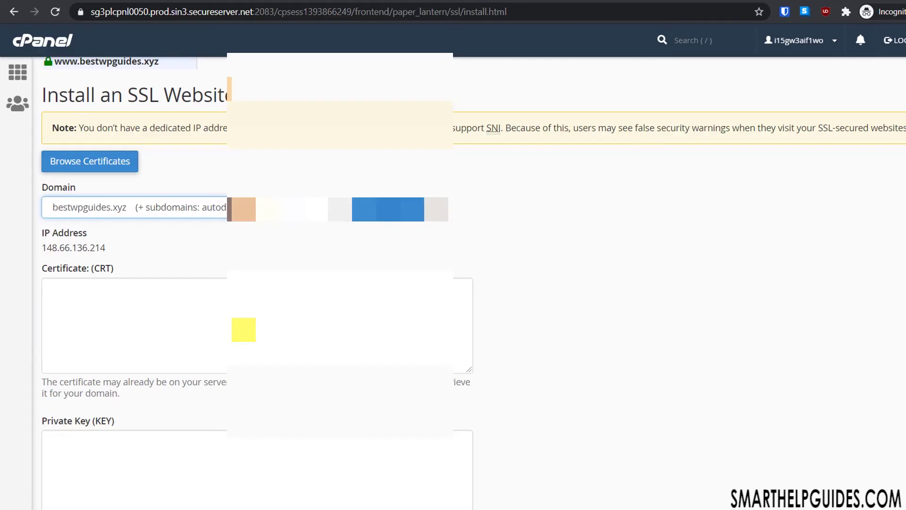
click(243, 330)
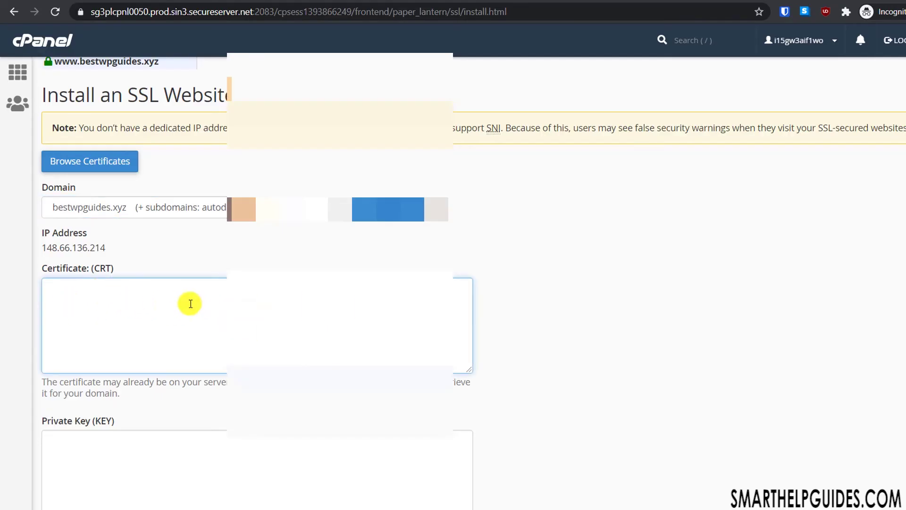
right_click(218, 304)
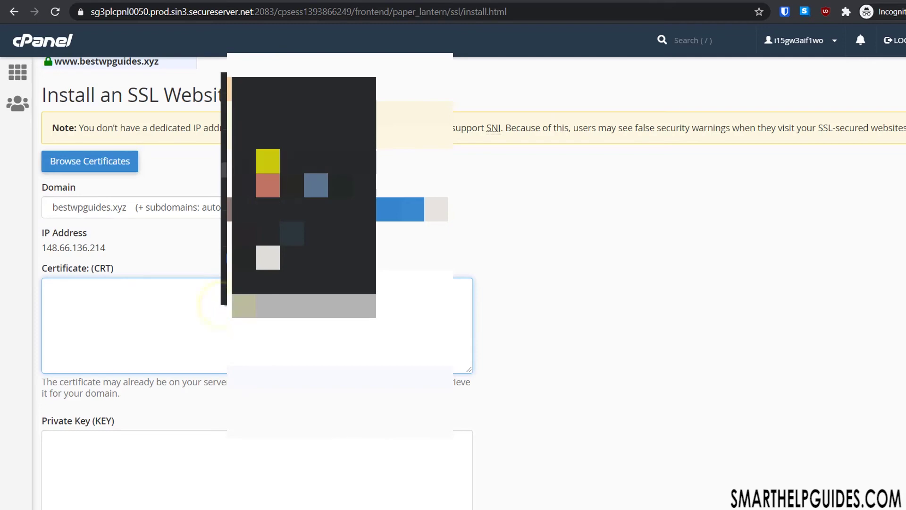
click(264, 163)
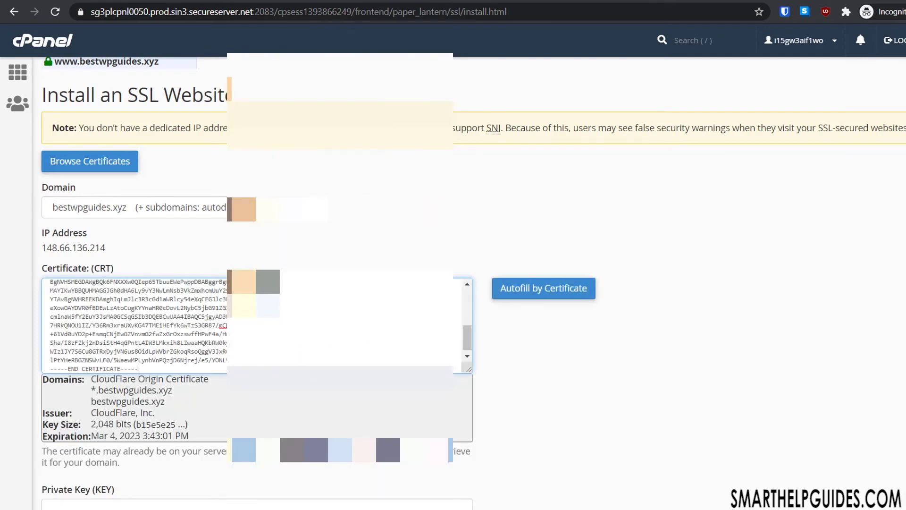
Step: Copy the Cloudflare private key into cPanel's KEY box
key(alt+Tab)
scroll(437, 323, down, 5)
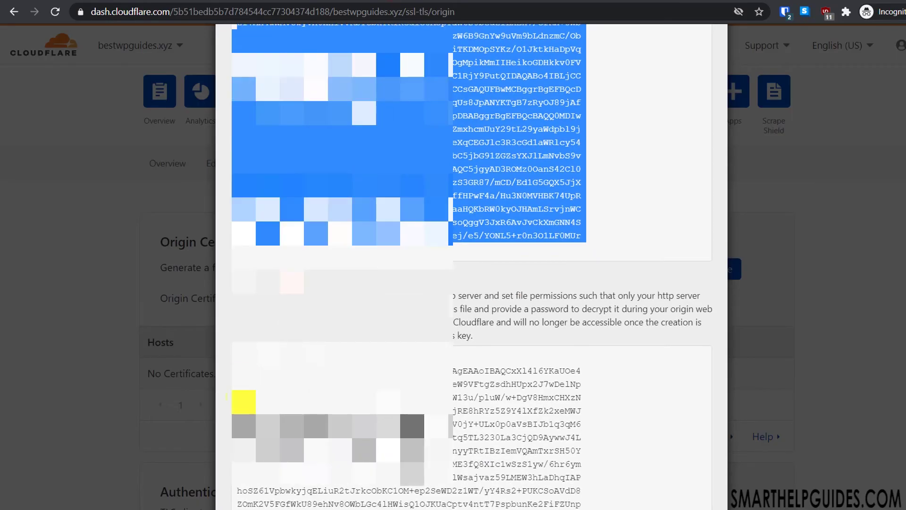
drag(239, 161, 482, 343)
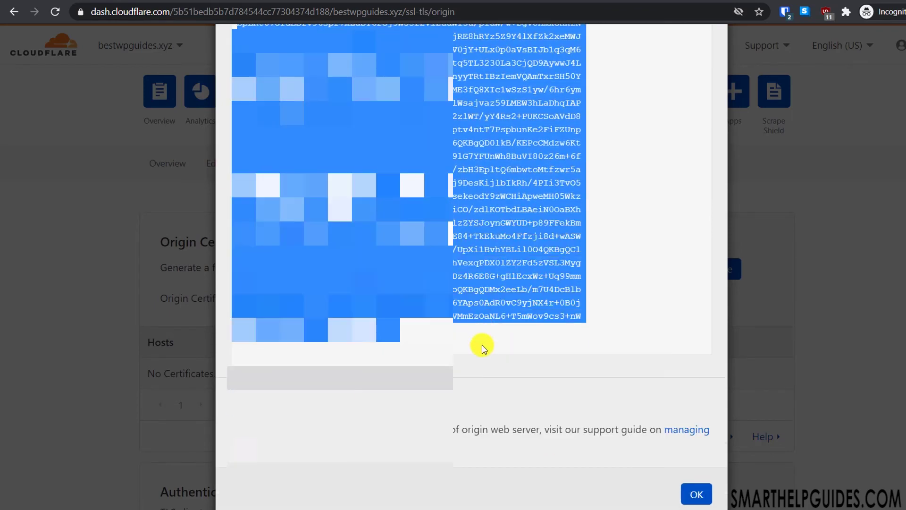
right_click(469, 244)
click(483, 257)
key(alt+Tab)
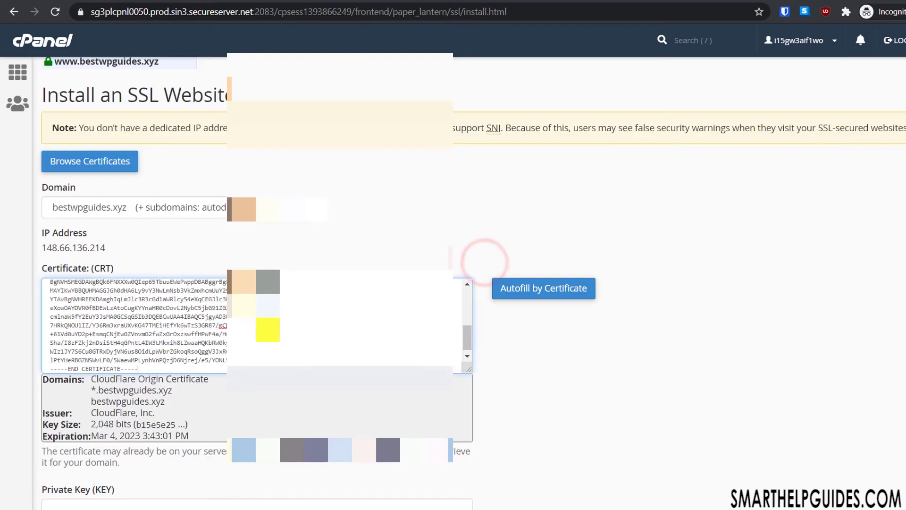
scroll(313, 353, down, 4)
click(267, 329)
right_click(267, 329)
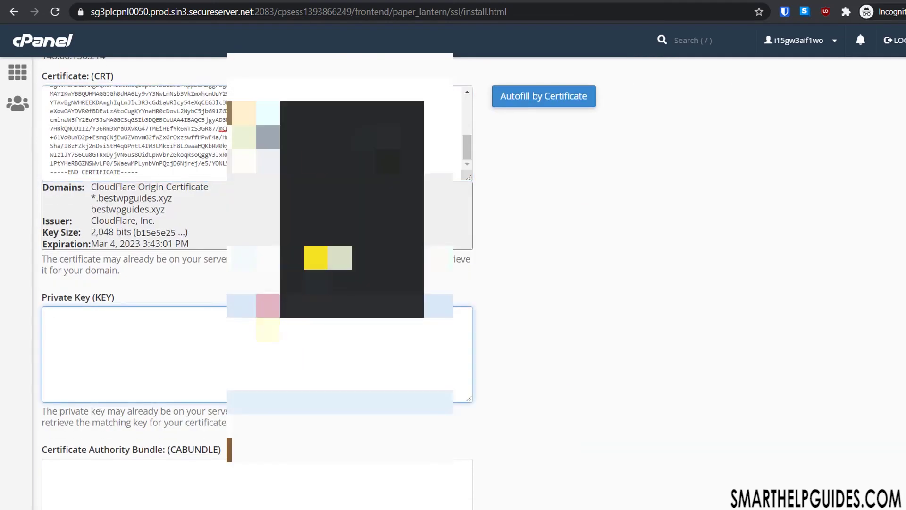
click(316, 189)
Step: Confirm Cloudflare's origin certificate dialog with OK and return to the cPanel install form
key(alt+Tab)
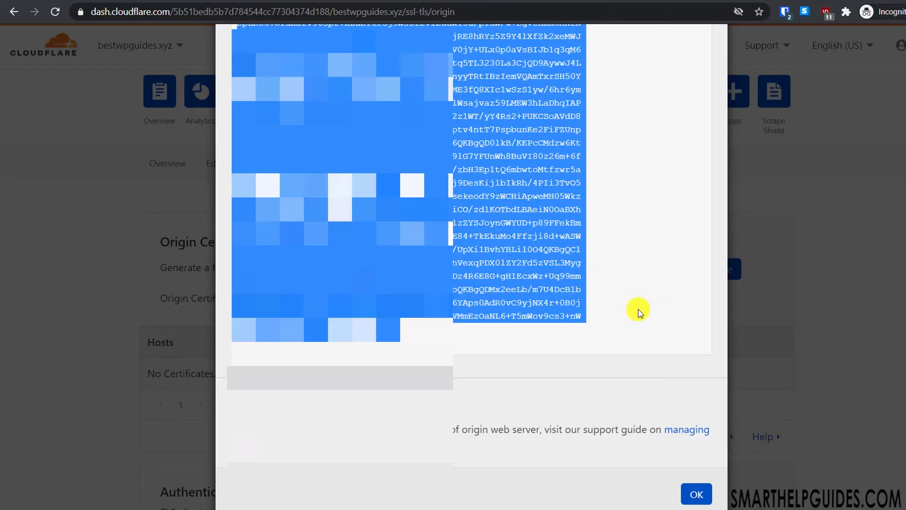
click(695, 493)
key(alt+Tab)
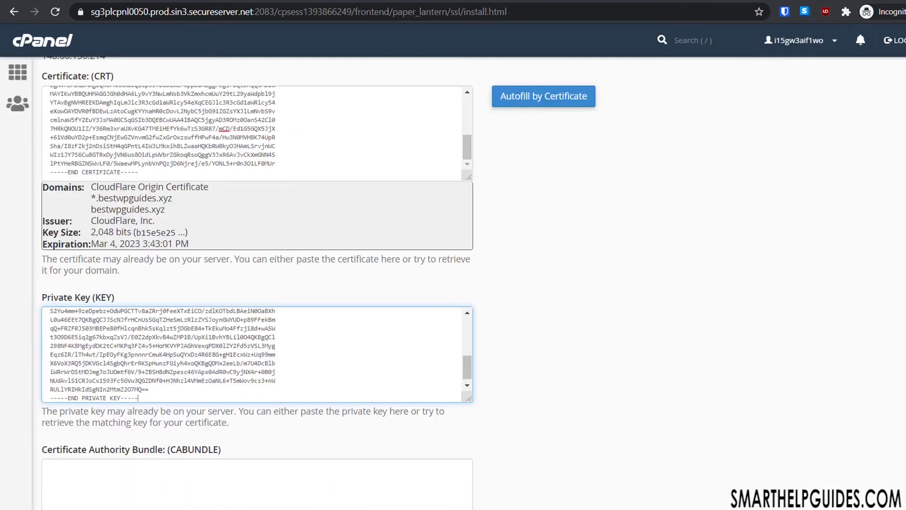
scroll(598, 281, up, 1)
scroll(599, 293, down, 5)
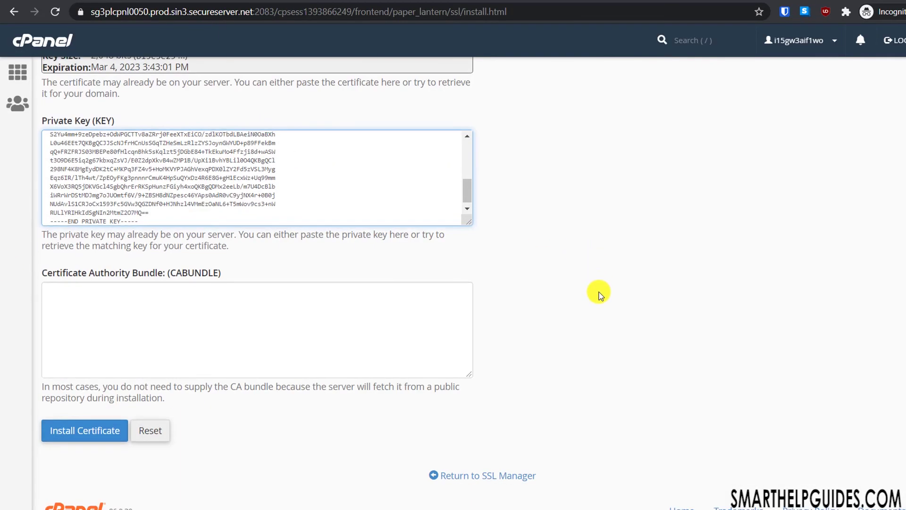
Step: Install the certificate on bestwpguides.xyz and verify its details show a CloudFlare Origin Certificate
click(94, 433)
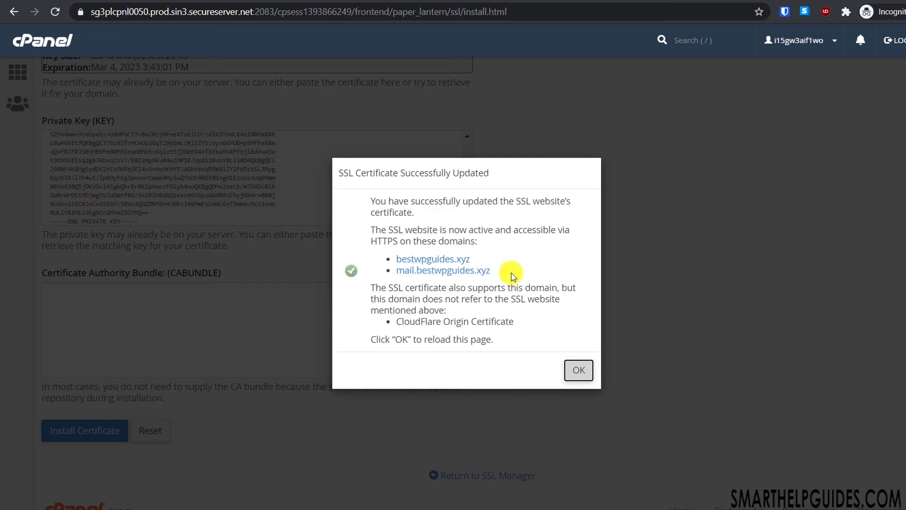
click(576, 373)
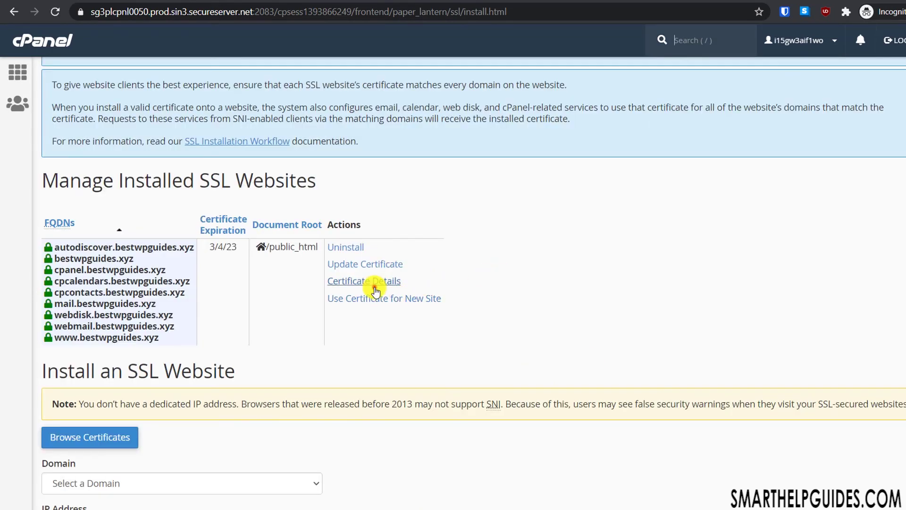
click(375, 285)
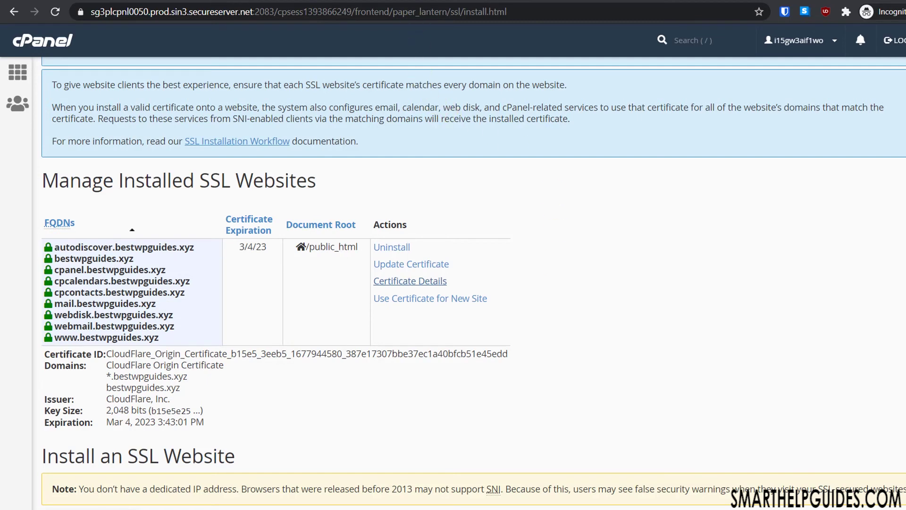
click(397, 1)
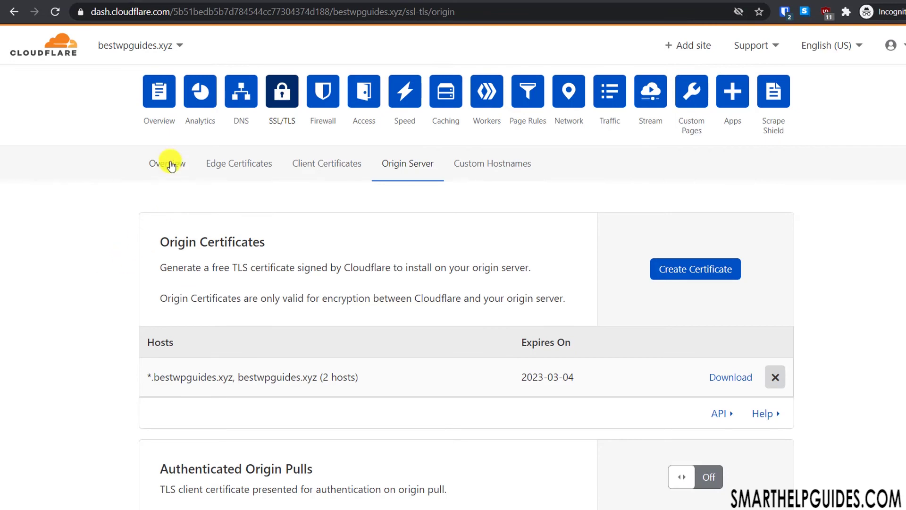
Step: Change the bestwpguides.xyz SSL/TLS encryption mode from Flexible to Full (strict)
click(147, 164)
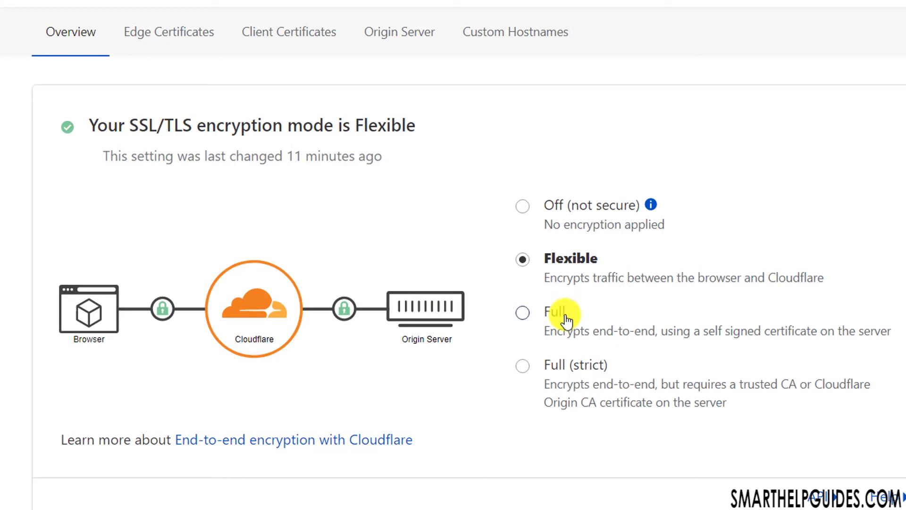
click(523, 366)
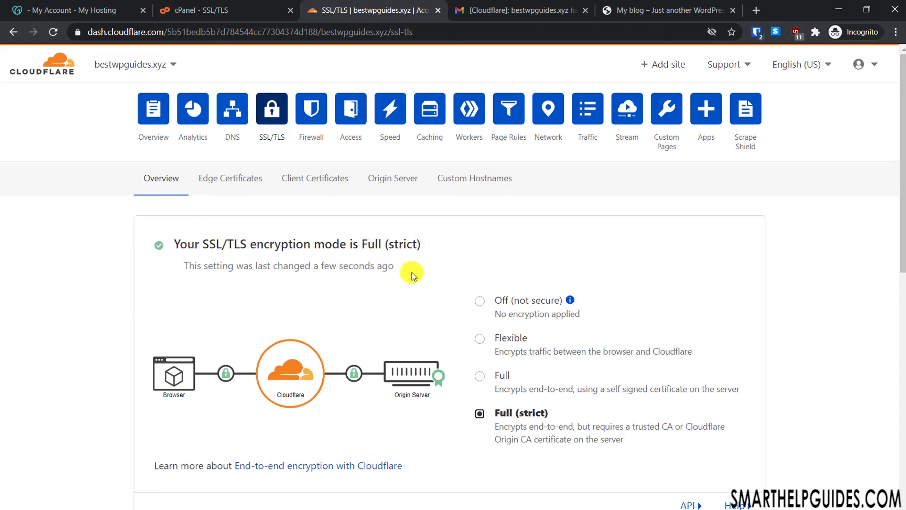
Step: On the blog's Store page, check the certificate is issued by Cloudflare Inc ECC CA-3
click(645, 8)
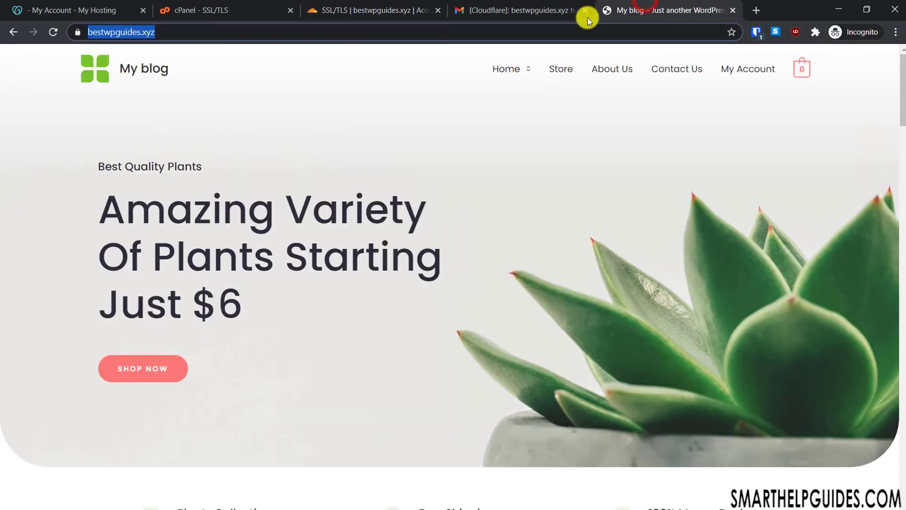
click(551, 66)
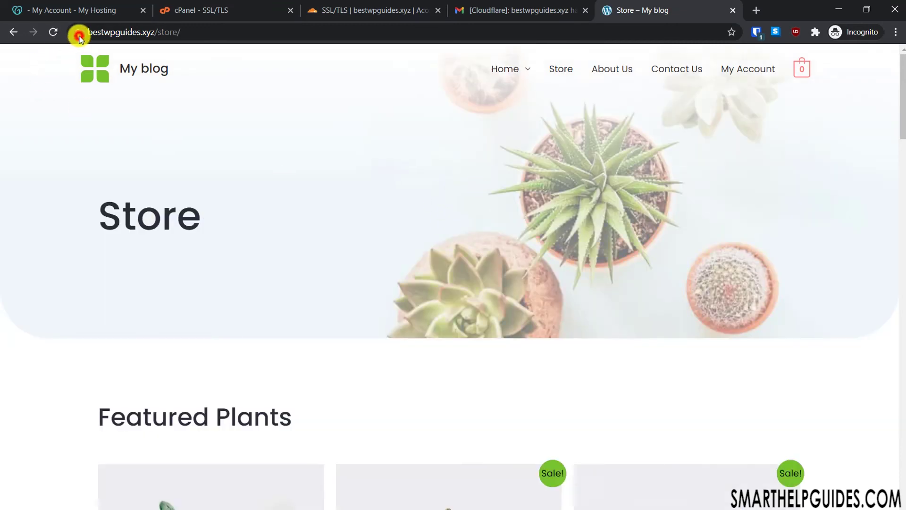
click(80, 37)
click(99, 134)
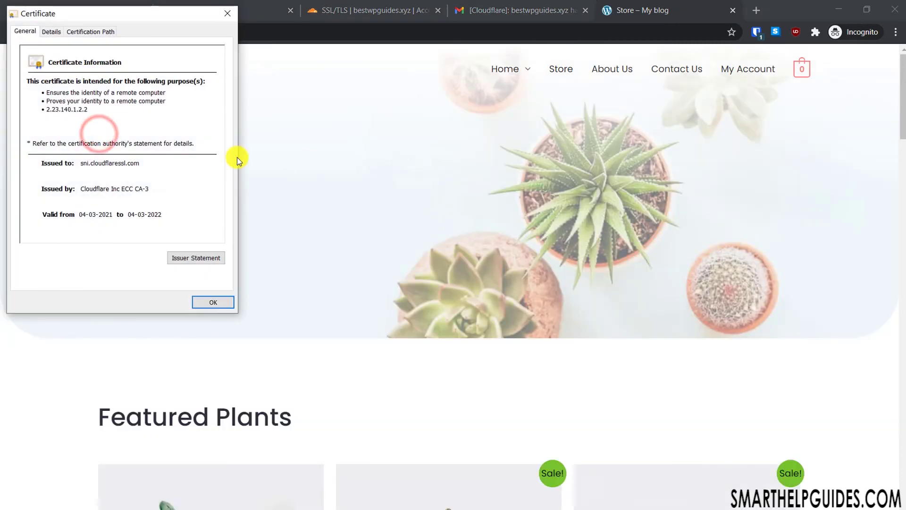
click(208, 302)
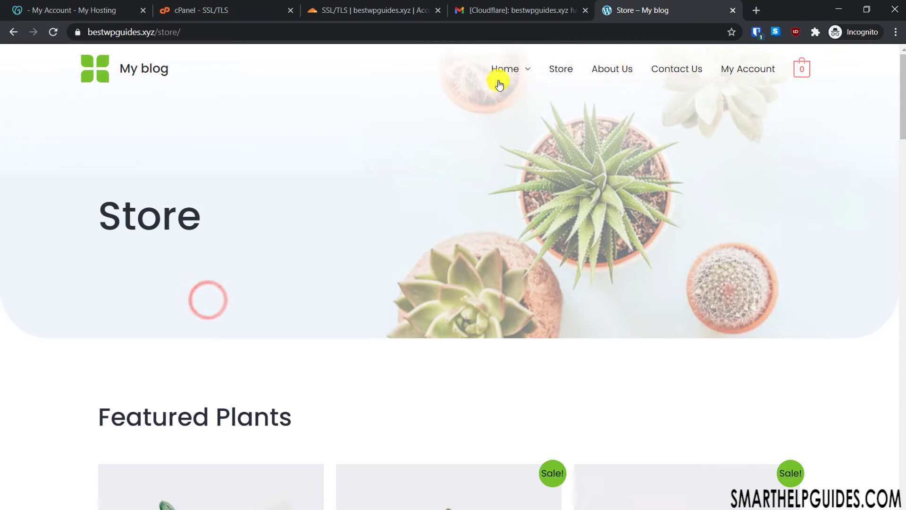
Step: Return to the blog homepage and confirm its address uses https
click(493, 66)
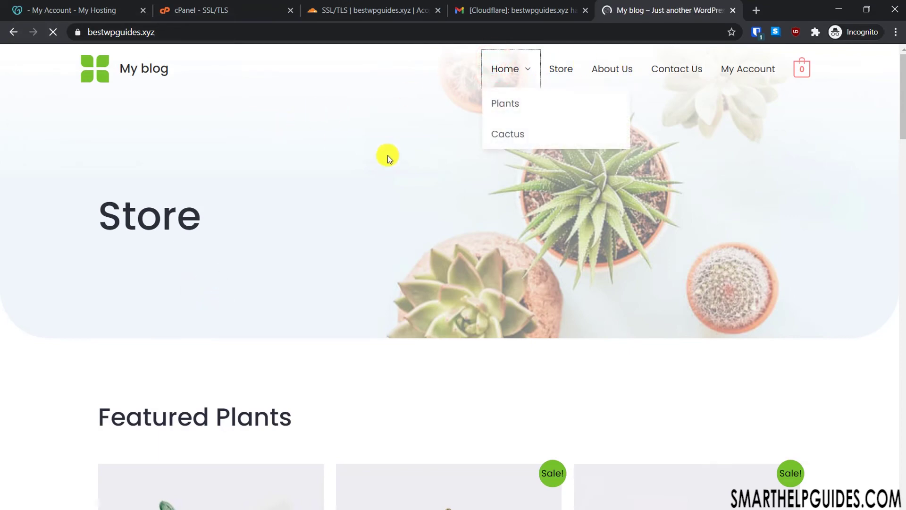
scroll(401, 183, down, 8)
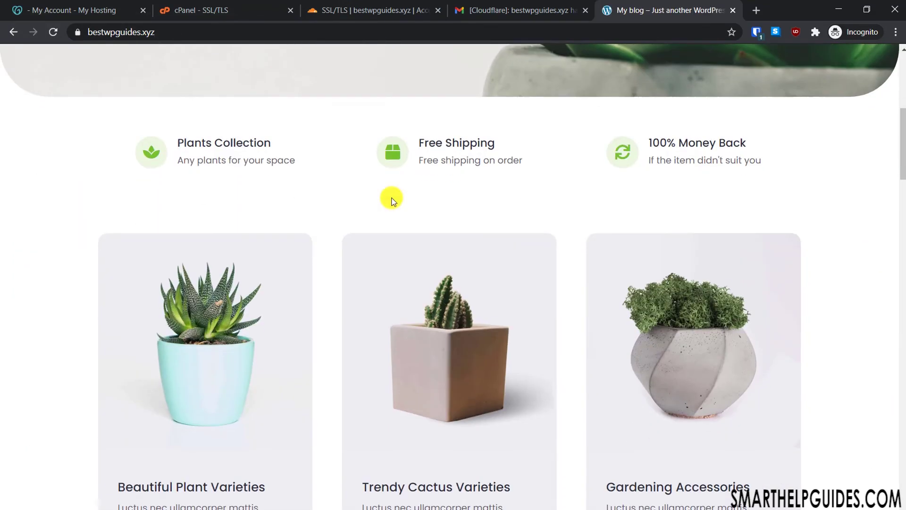
scroll(392, 198, up, 3)
scroll(392, 198, up, 5)
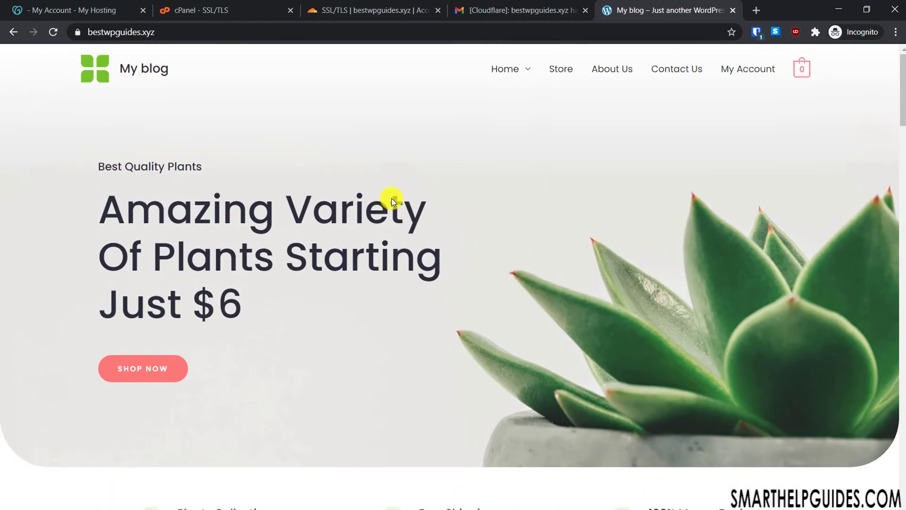
scroll(394, 197, down, 2)
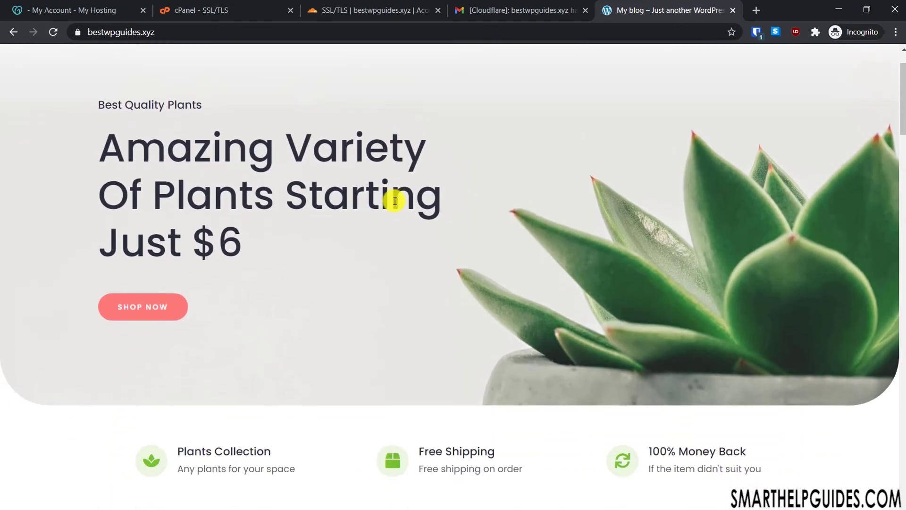
scroll(395, 198, up, 2)
click(346, 31)
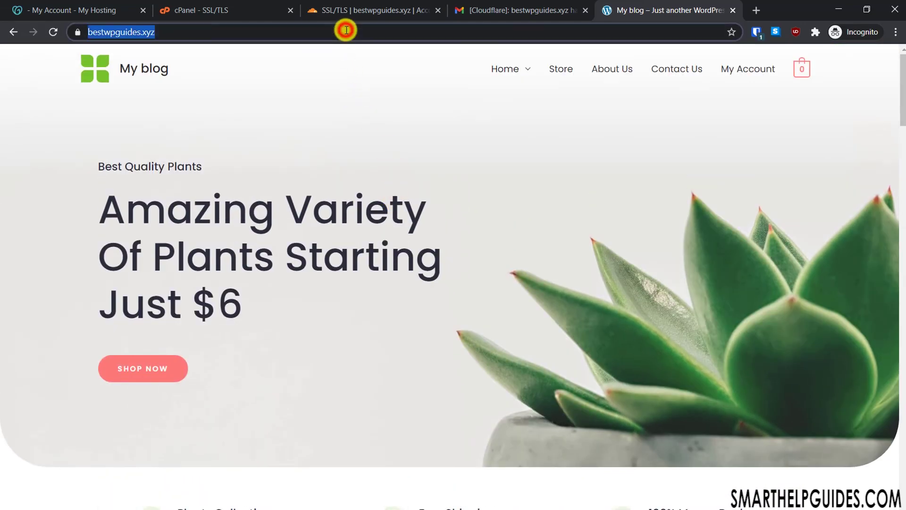
click(351, 34)
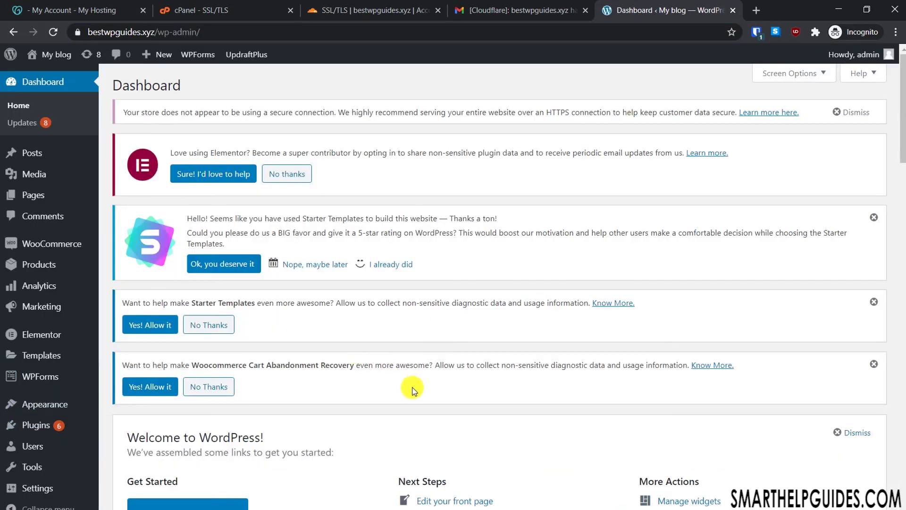
Step: Search the plugin directory for 'simple ssl' and install Really Simple SSL
mouse_move(50, 423)
click(115, 442)
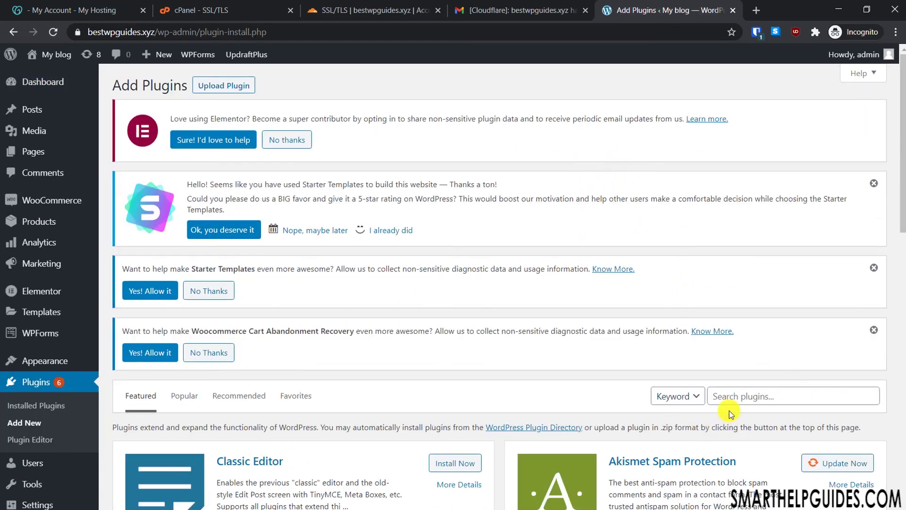
click(744, 397)
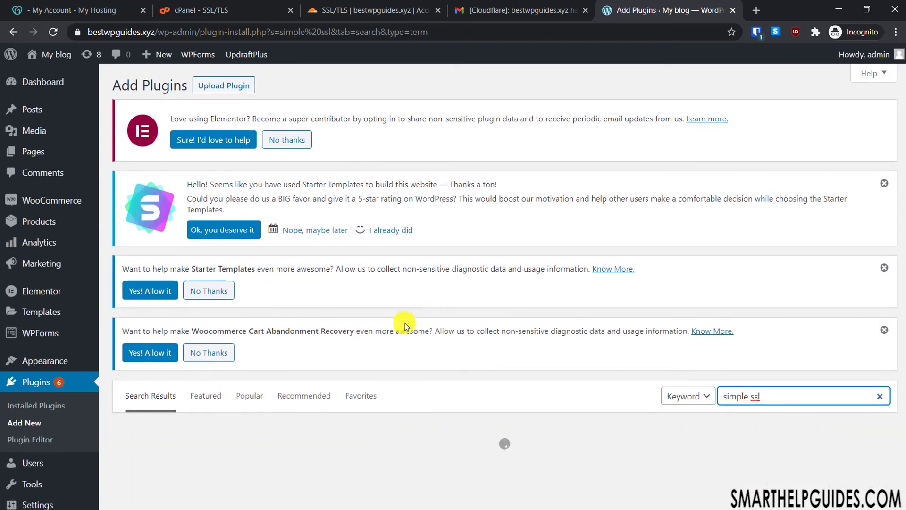
scroll(492, 333, down, 5)
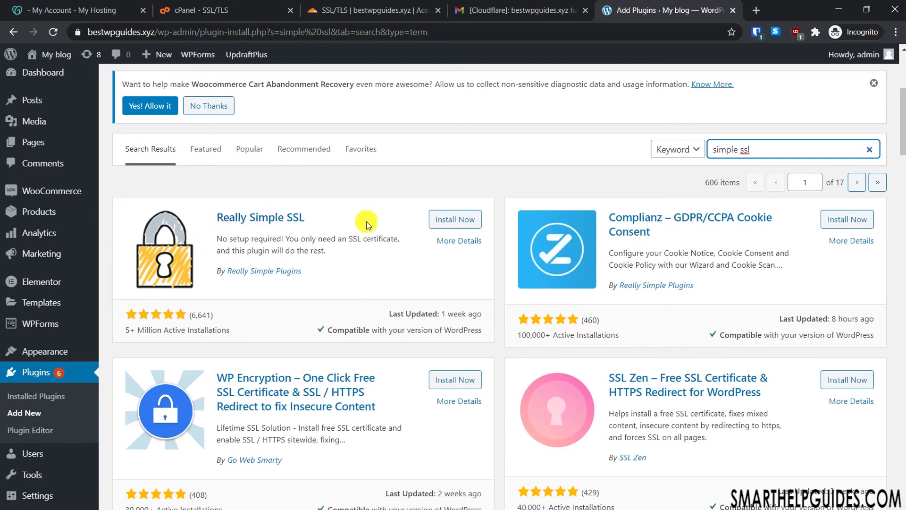
click(441, 217)
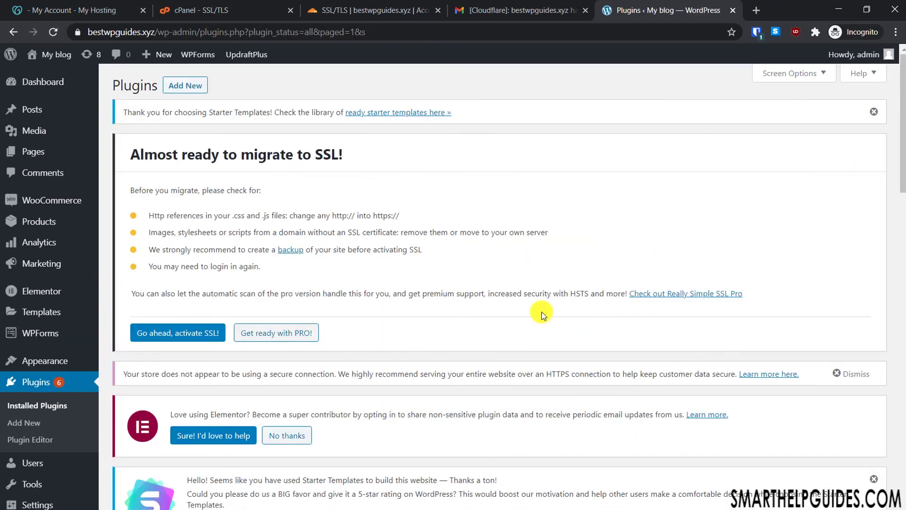
Step: Activate SSL with Really Simple SSL's 'Go ahead, activate SSL!' button
scroll(542, 314, down, 5)
scroll(542, 314, up, 5)
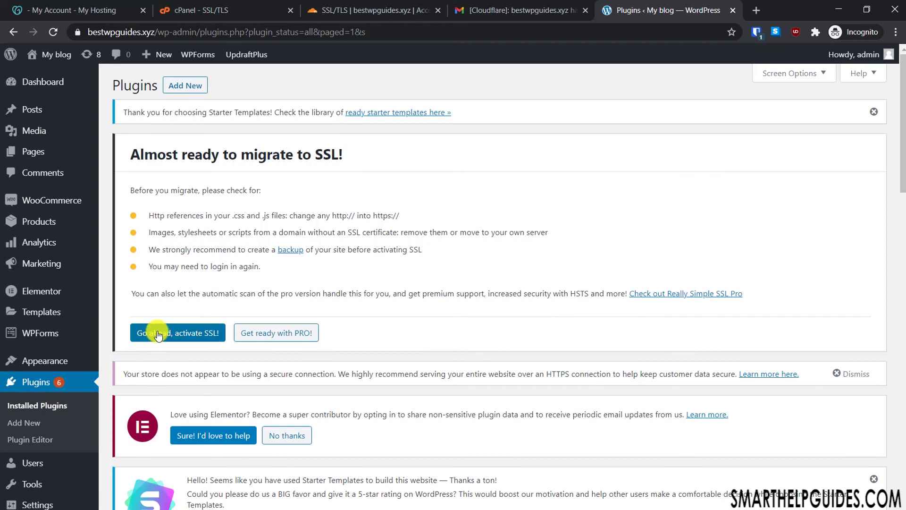
click(174, 333)
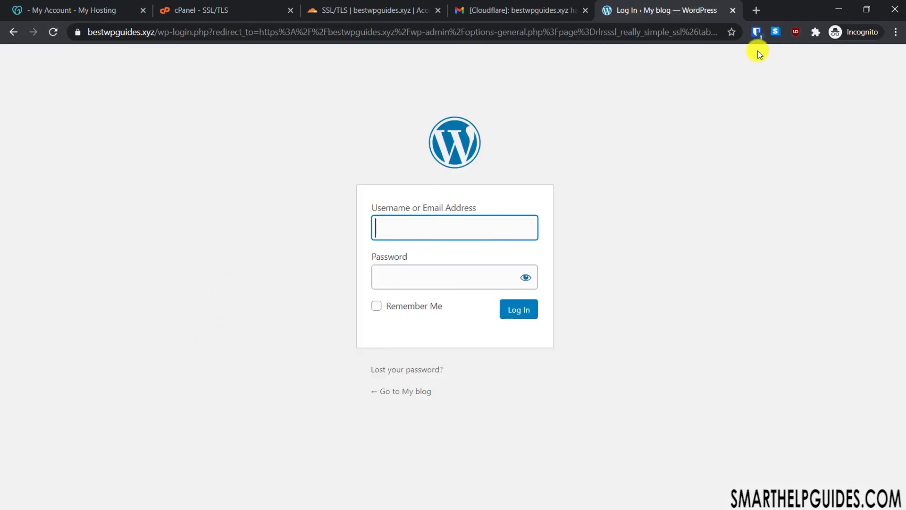
Step: Log back into WordPress with the Bitwarden-saved bestwpguides.xyz login, with Remember Me ticked
click(755, 32)
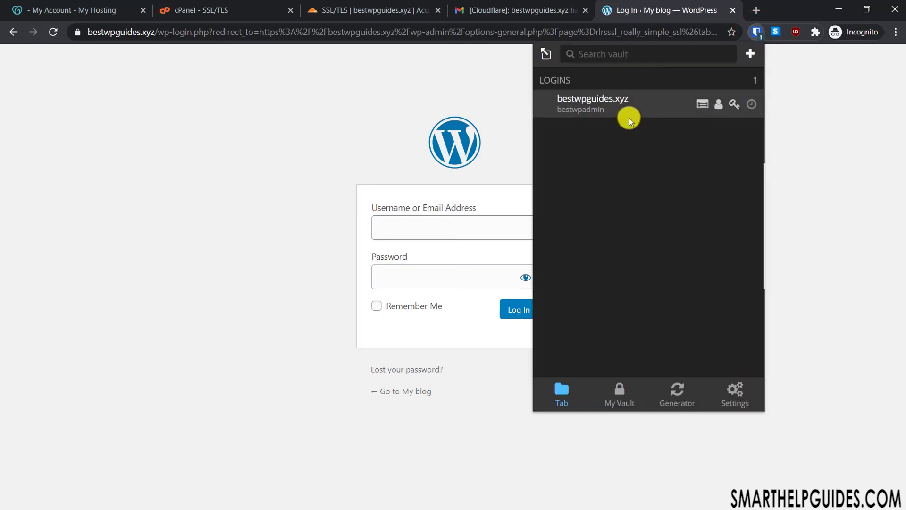
click(593, 109)
click(419, 306)
click(518, 310)
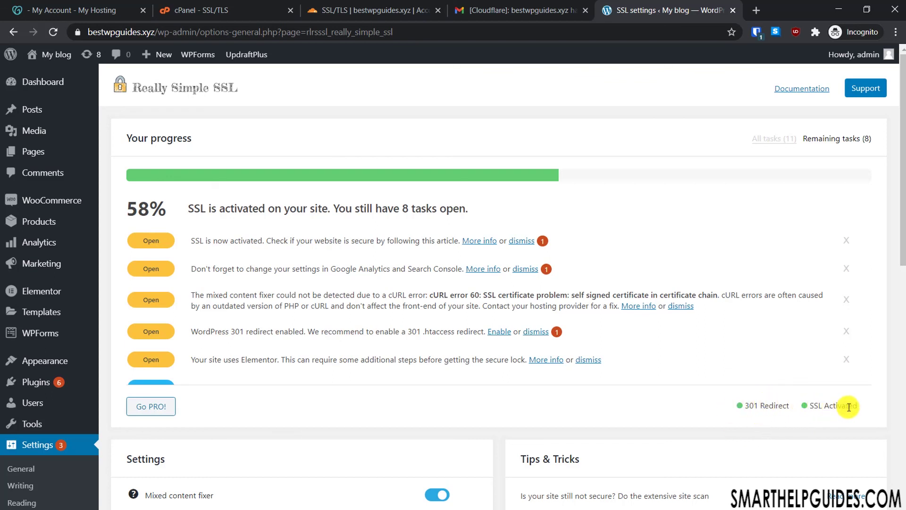
Step: Review the Really Simple SSL progress list, then visit the public My blog site
scroll(676, 268, down, 5)
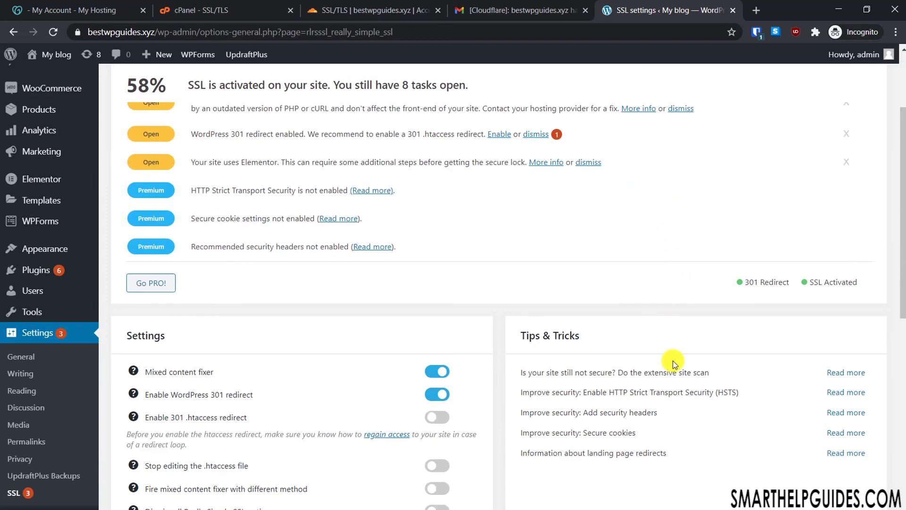
scroll(672, 377, up, 2)
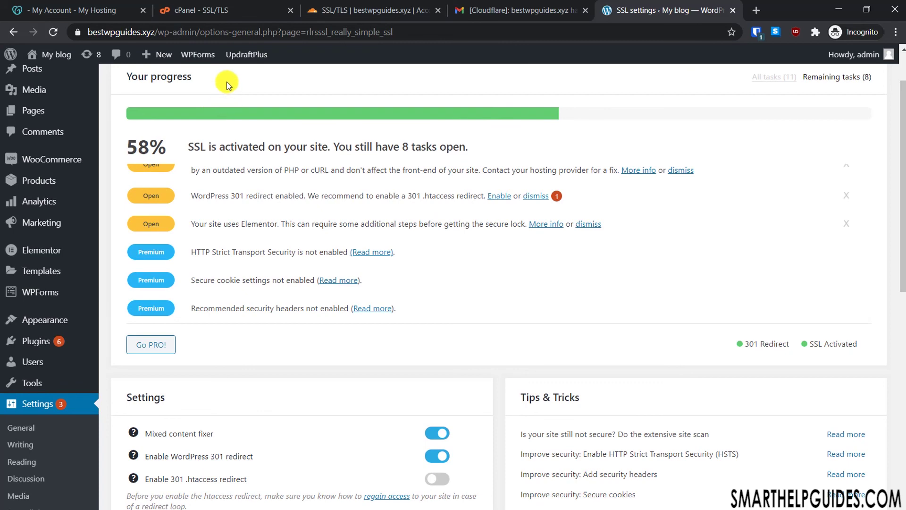
scroll(631, 167, up, 1)
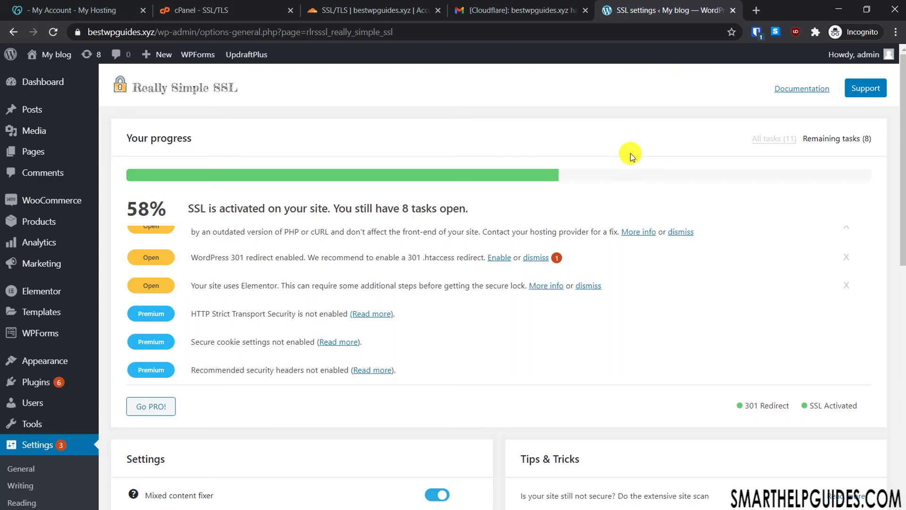
mouse_move(33, 55)
click(36, 76)
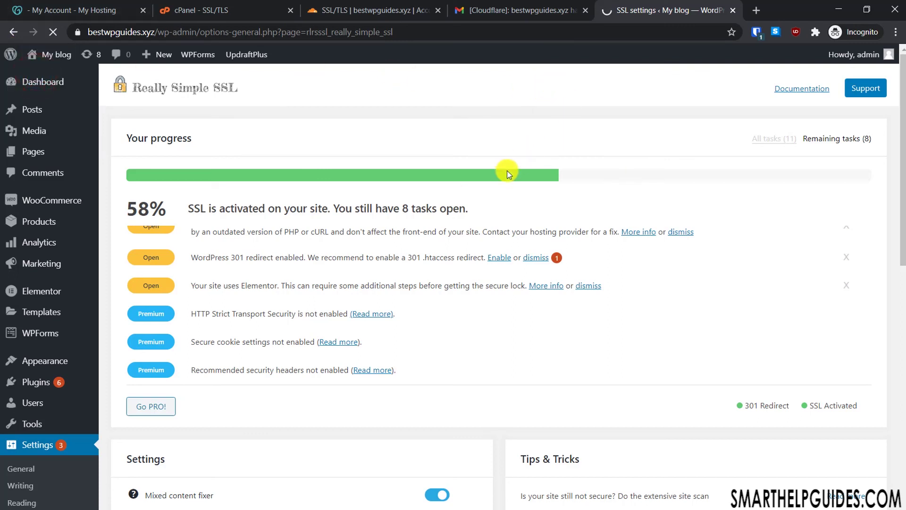